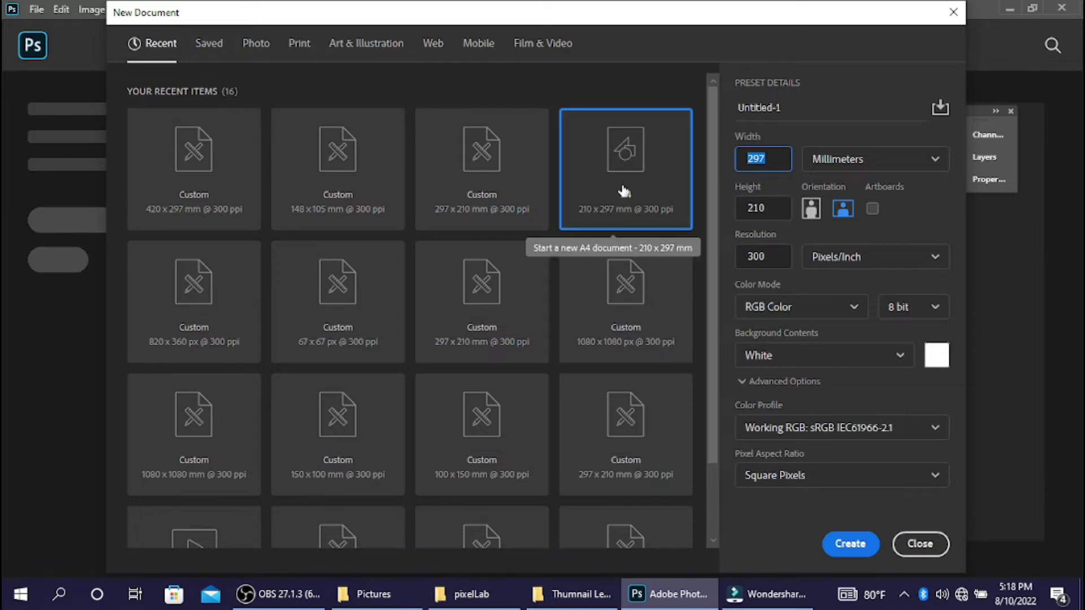
Create a new A4 landscape document, 297 × 210 mm at 300 pixels/inch, in RGB Color with a white background
click(517, 185)
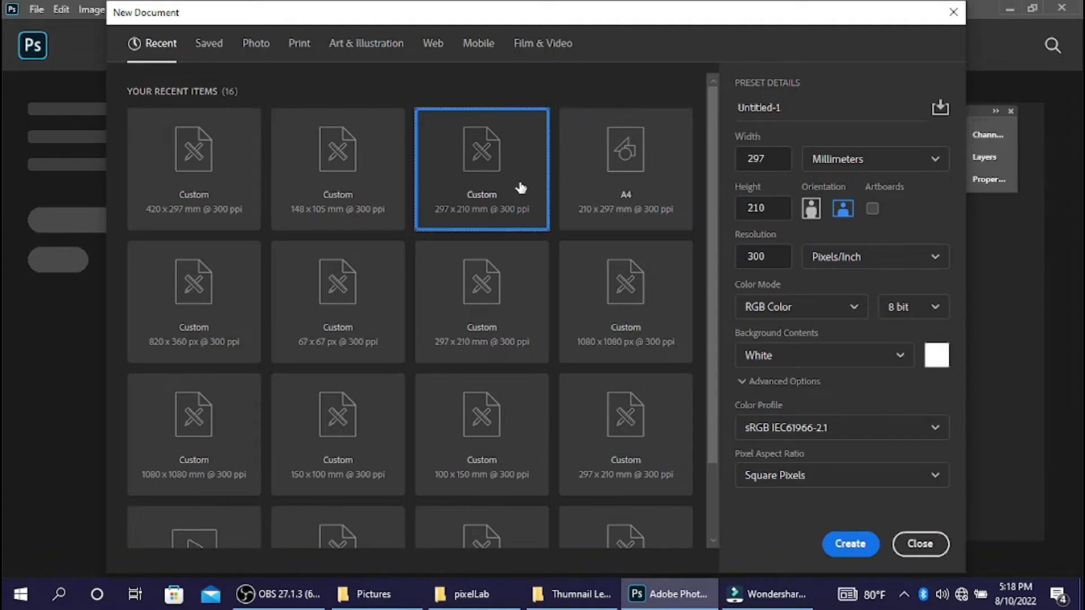
click(653, 191)
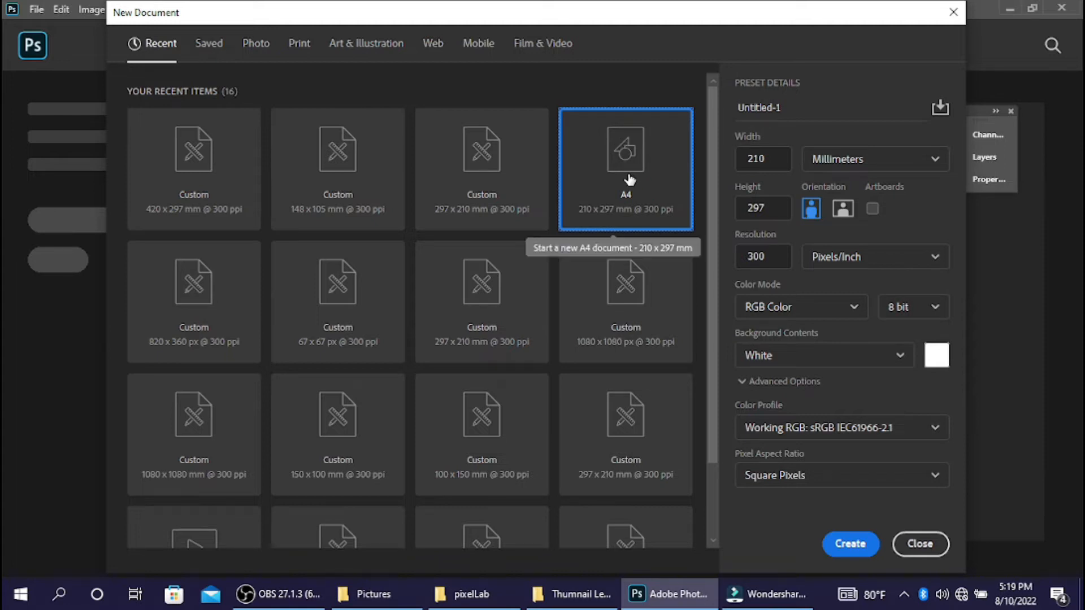
click(842, 210)
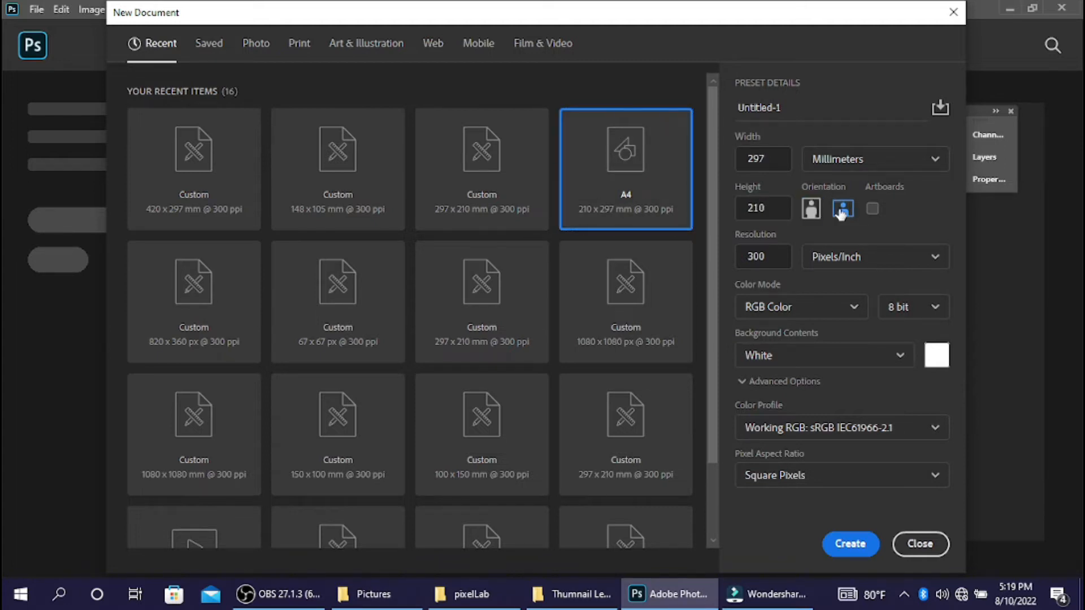
click(823, 314)
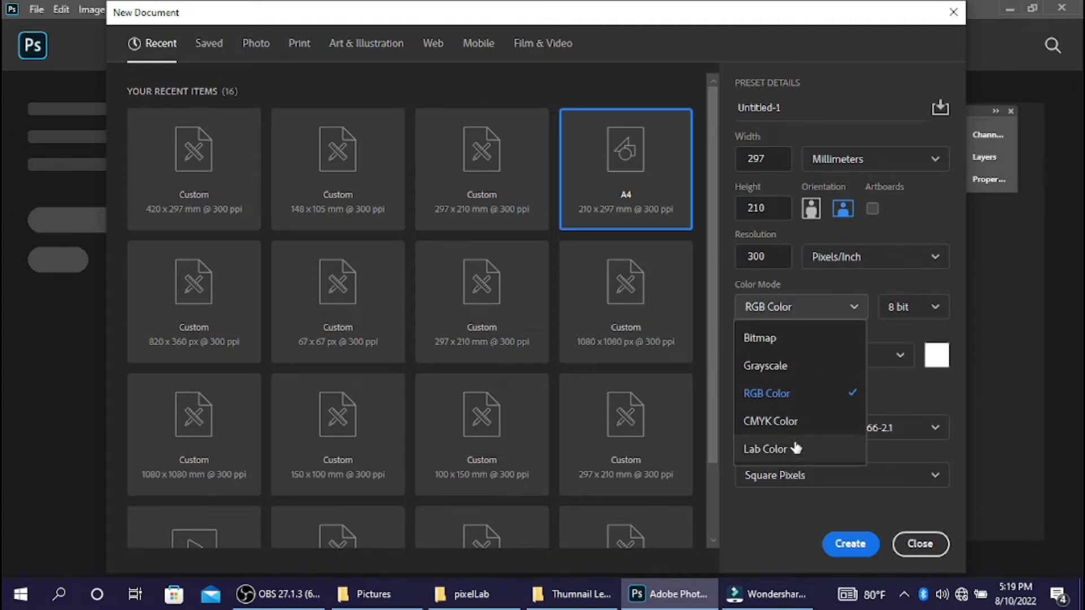
click(795, 400)
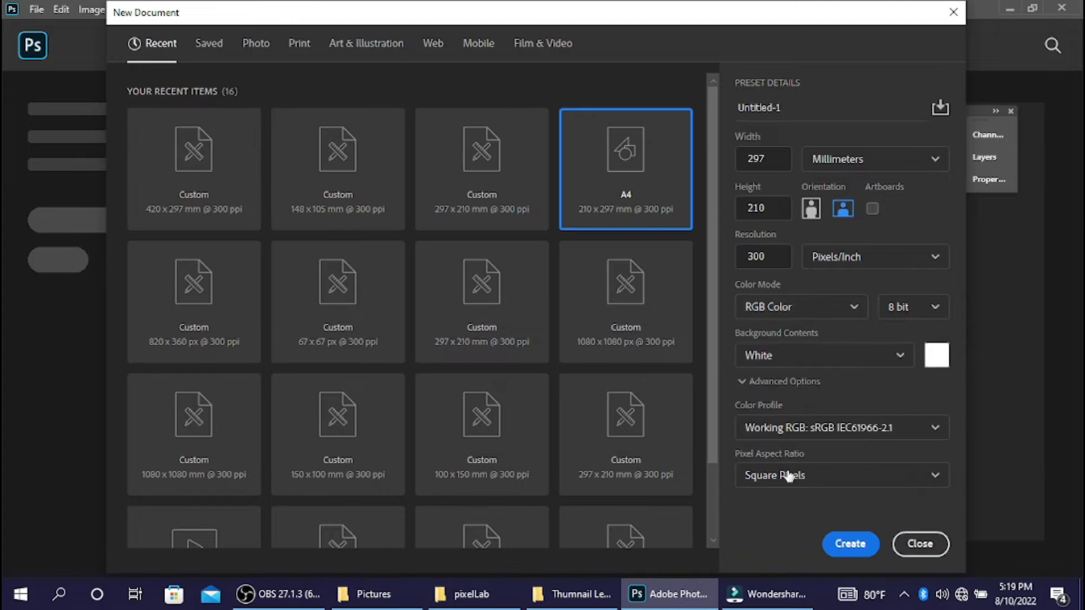
click(824, 317)
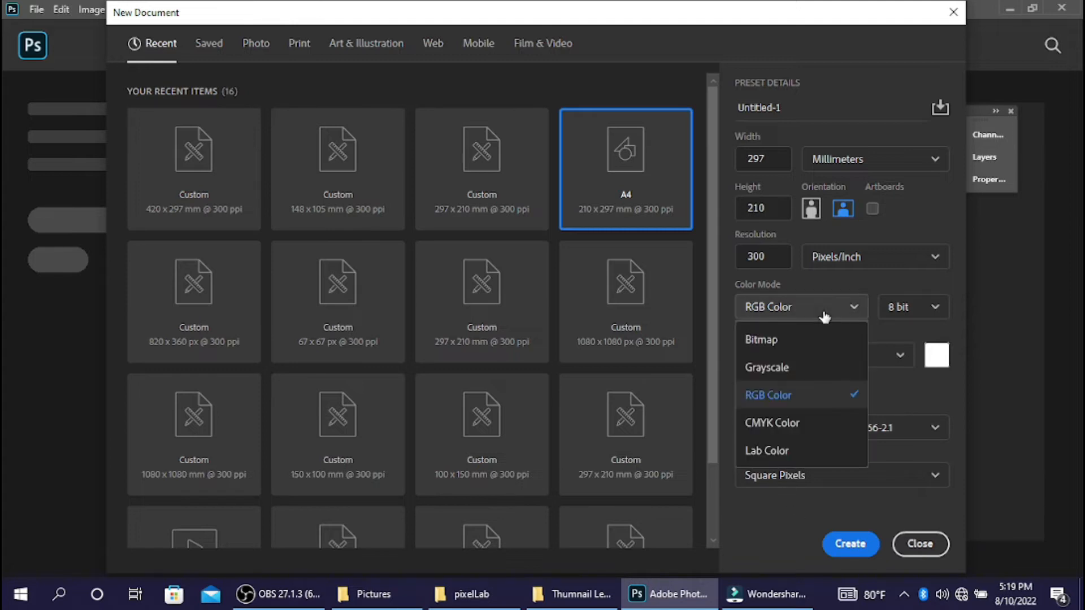
click(801, 400)
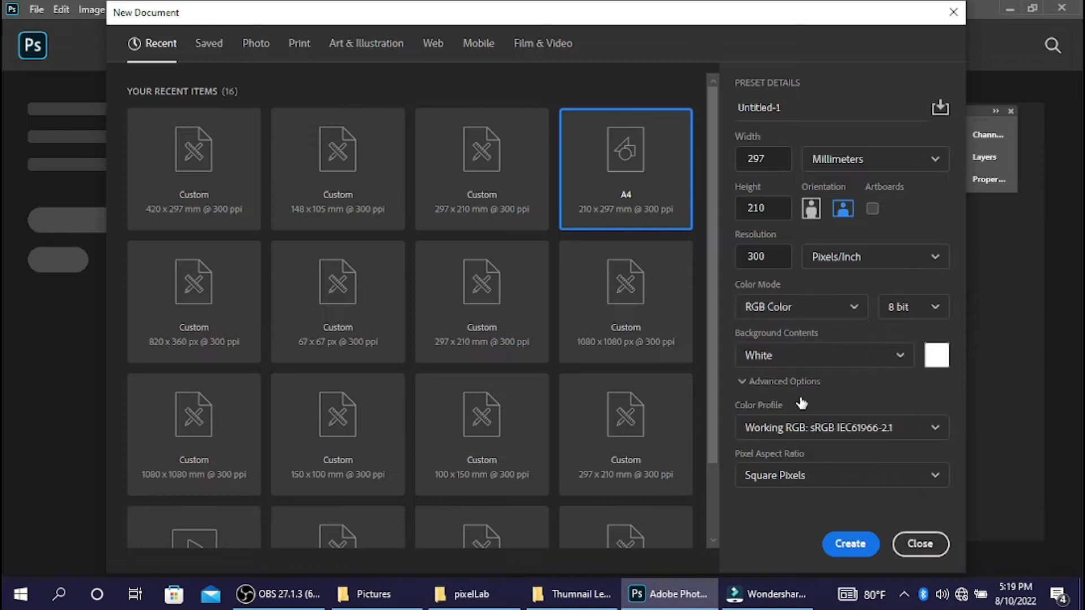
click(840, 544)
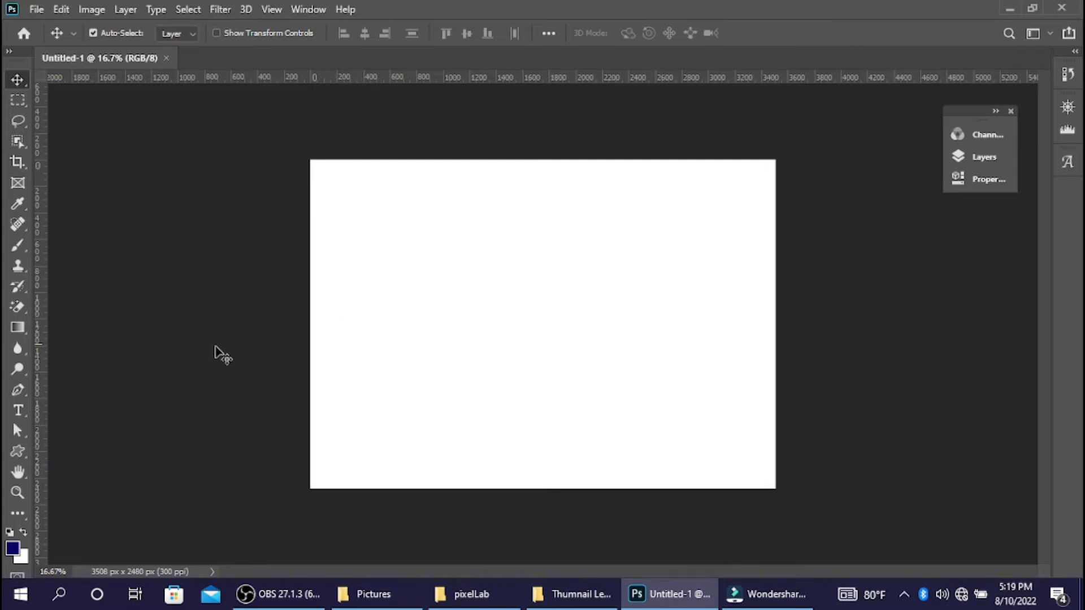
Draw a navy rounded square about 2927 × 2367 px over the page's left part with the Custom Shape tool
click(15, 456)
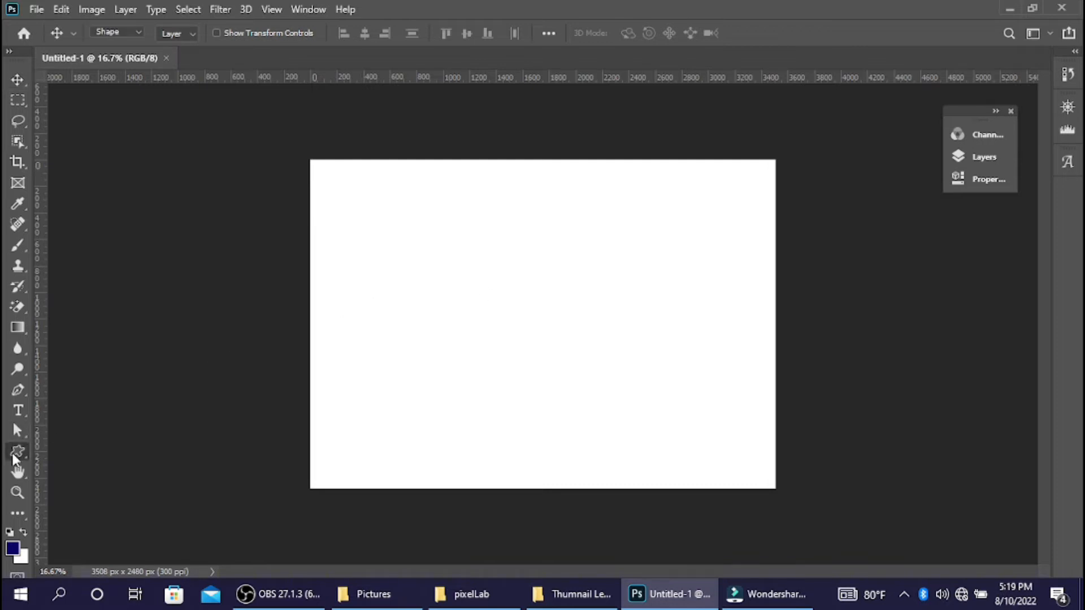
right_click(15, 456)
click(85, 529)
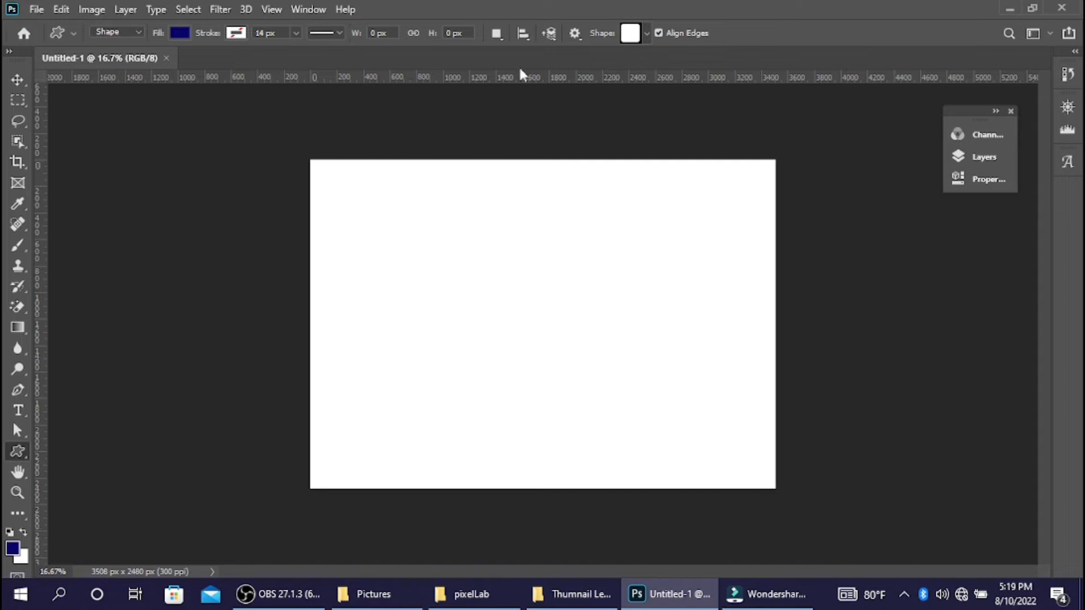
click(647, 34)
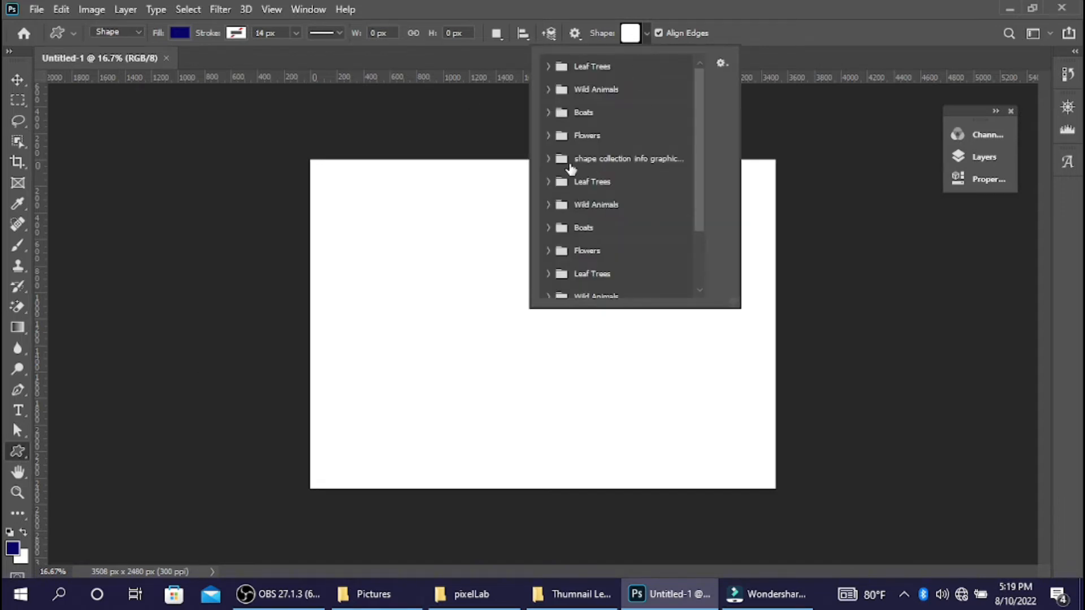
click(548, 160)
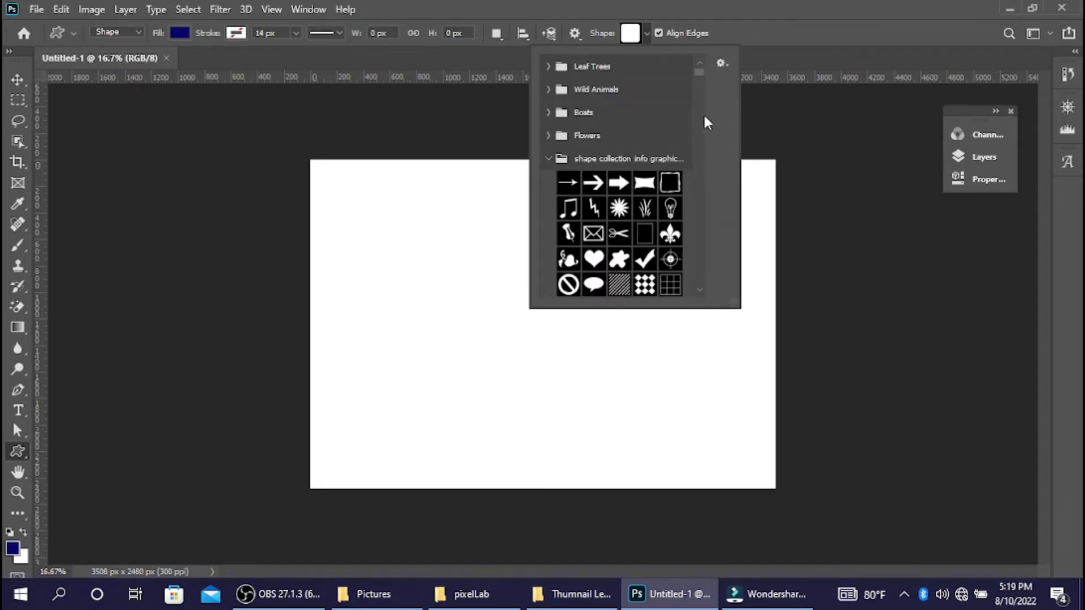
drag(295, 156, 684, 469)
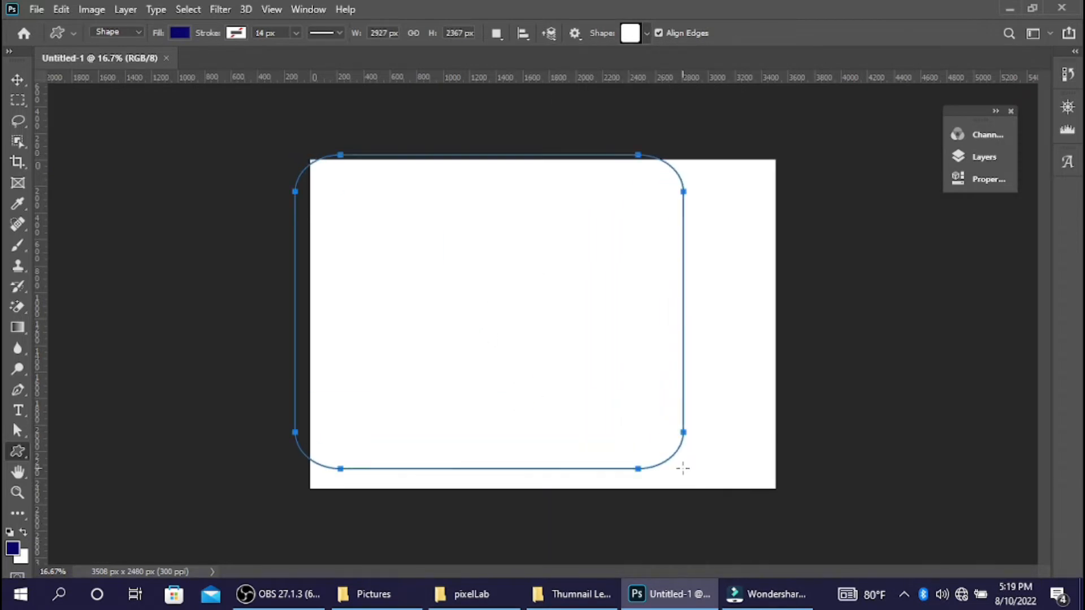
Transform the rounded square to about 139% width, 151% height and -41.6° rotation, with its rounded corner pointing right from the page's left side
click(18, 79)
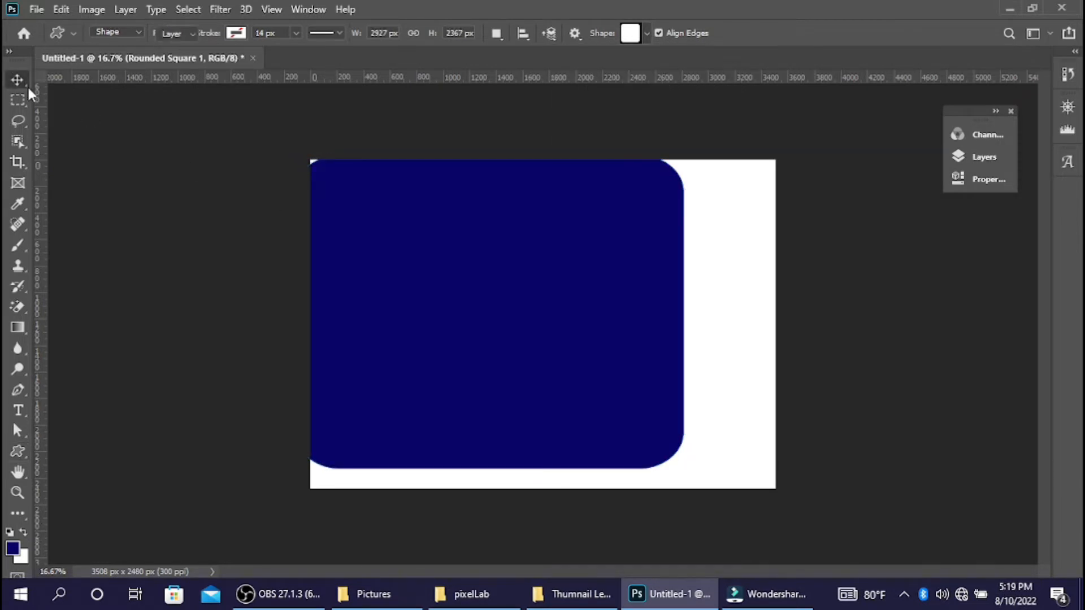
key(ctrl+t)
drag(562, 296, 391, 289)
drag(586, 162, 504, 83)
drag(398, 266, 395, 288)
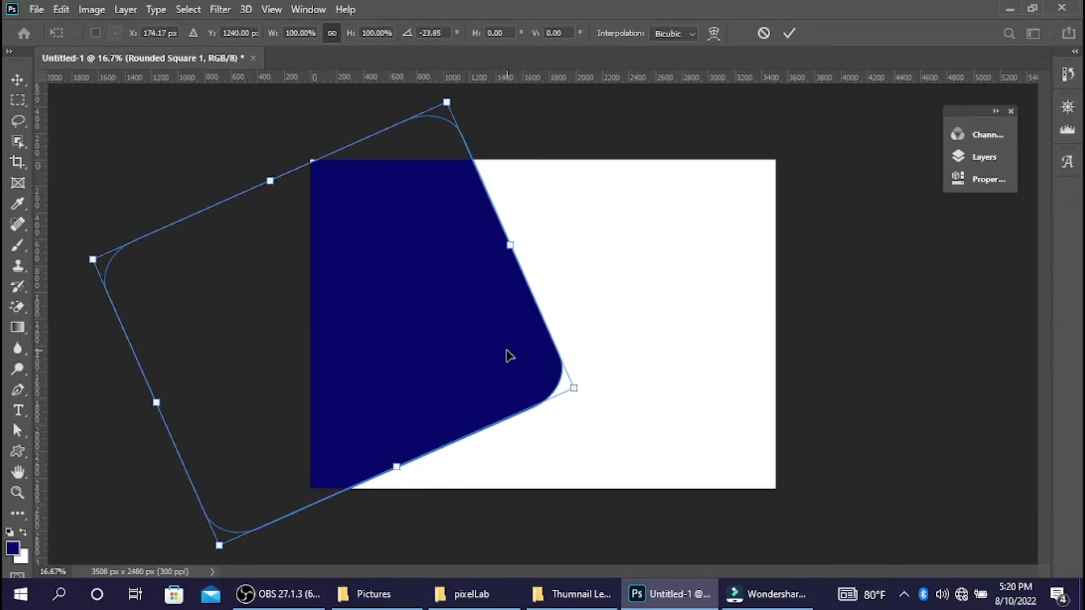
drag(574, 386, 695, 290)
drag(537, 332, 474, 325)
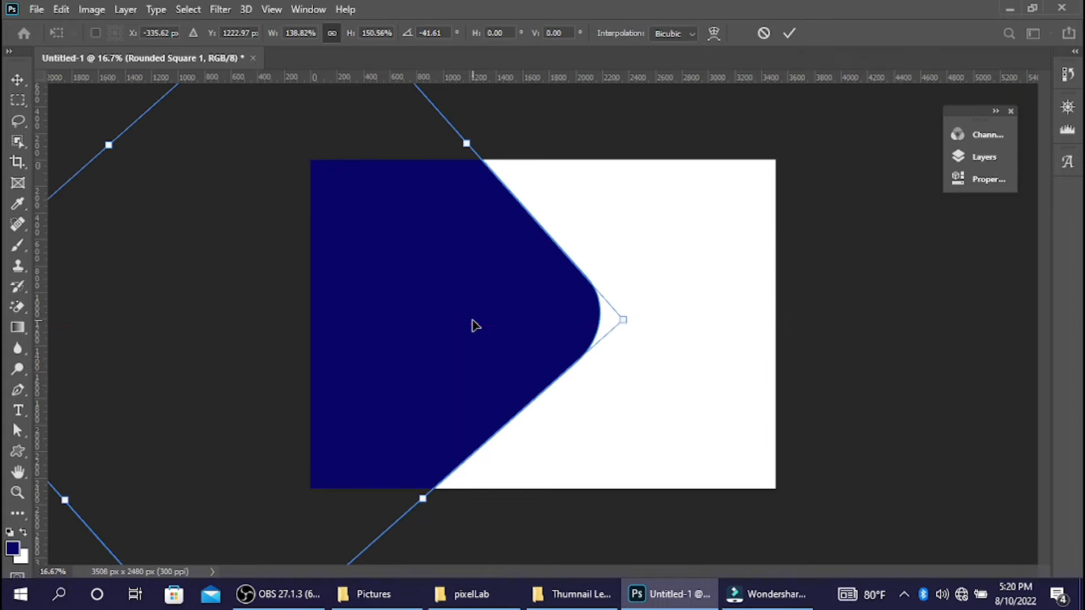
click(788, 33)
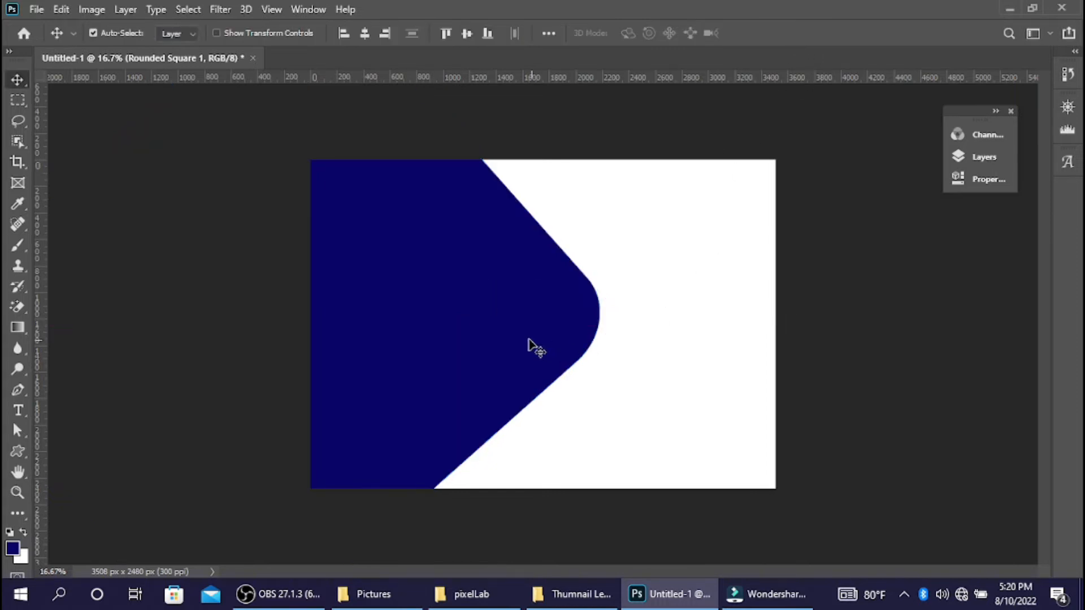
Duplicate the navy shape slightly to the left and fill the original shape behind it with orange
key(ctrl+j)
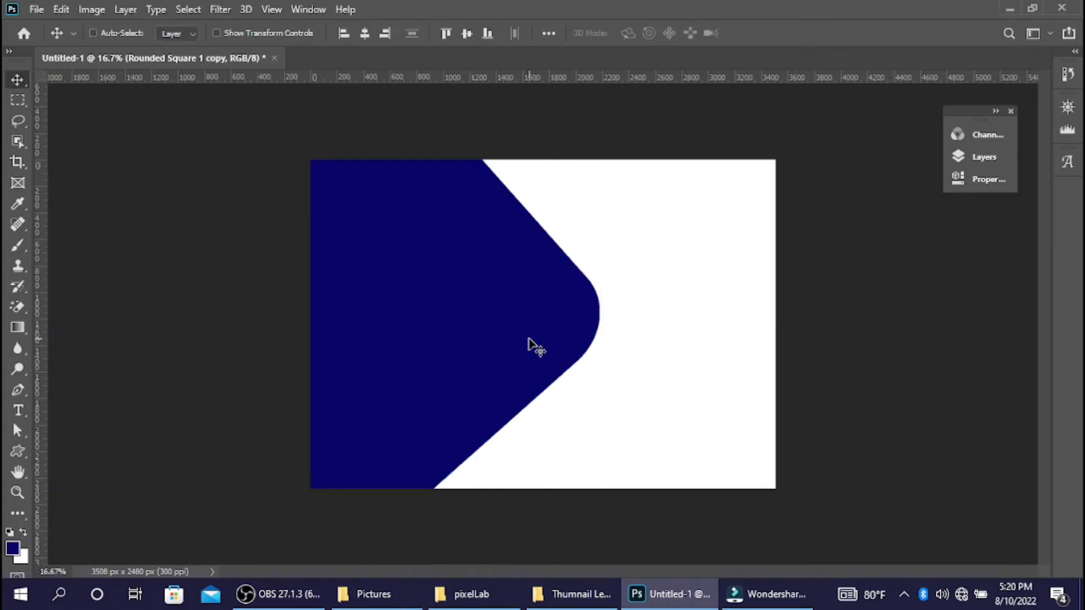
drag(529, 339, 489, 339)
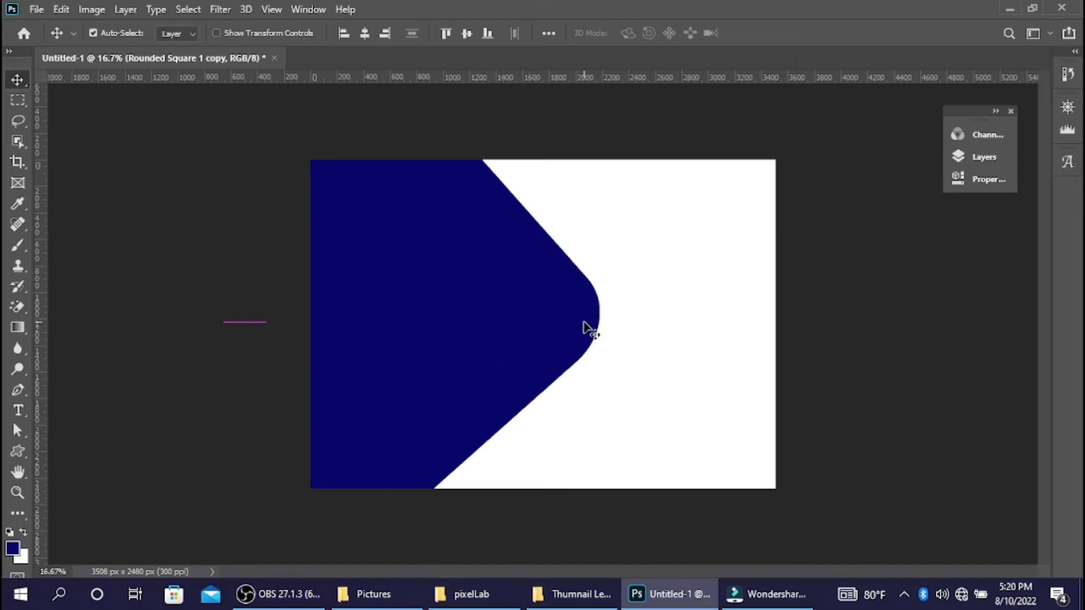
click(592, 330)
click(18, 451)
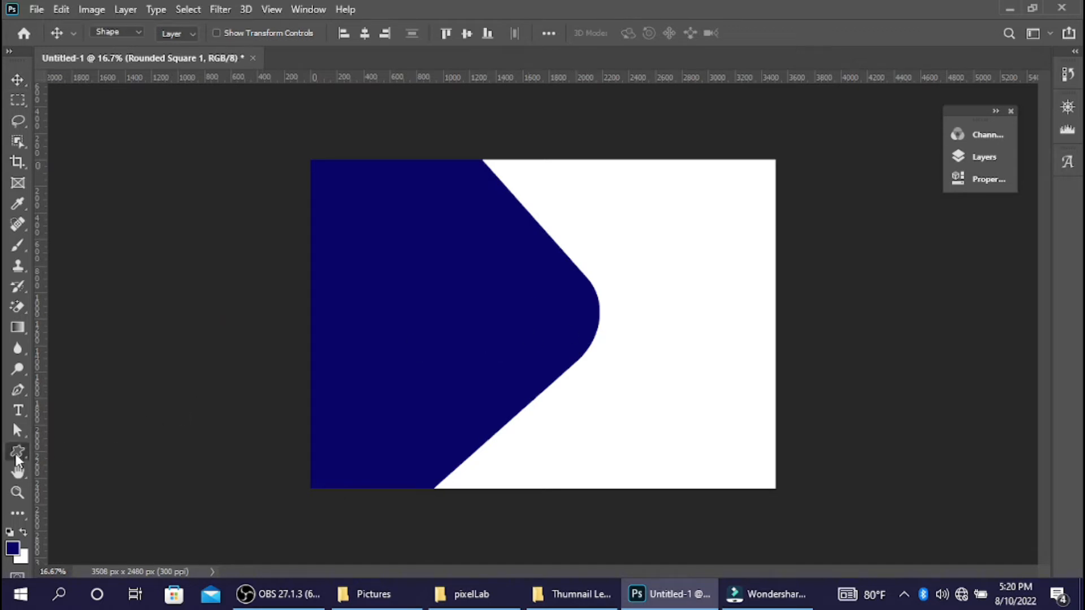
click(182, 38)
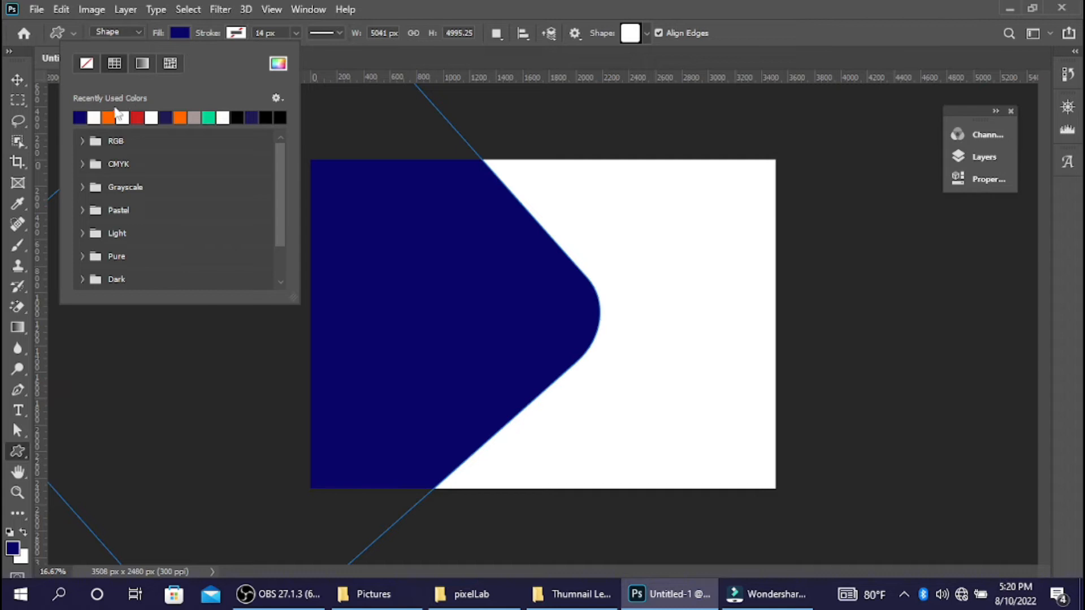
click(108, 117)
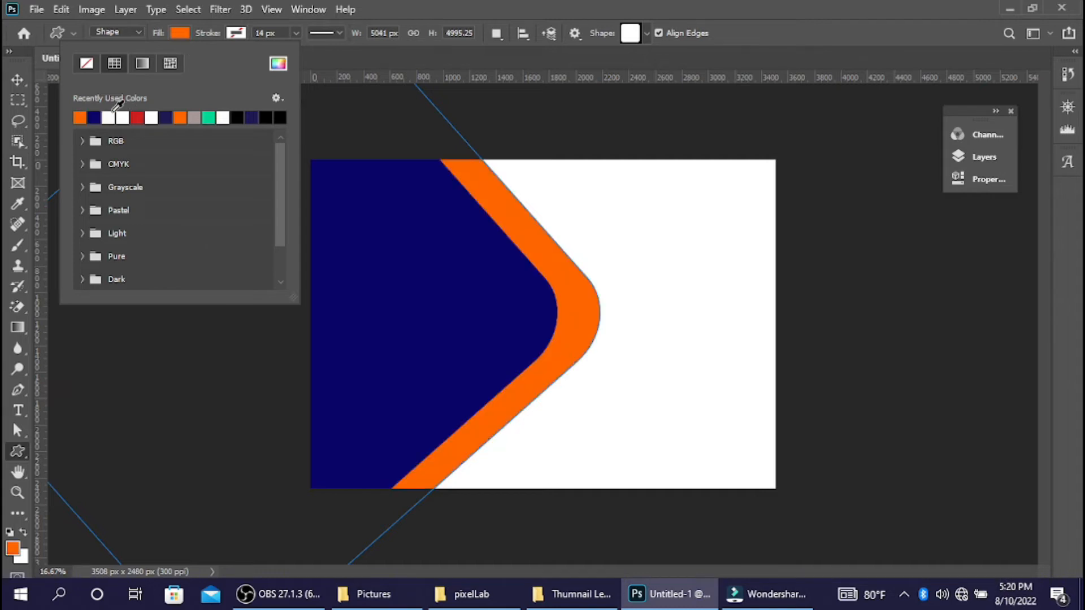
Move the navy copy back to the right, leaving only a thin orange border along its edge
click(22, 80)
drag(334, 303, 371, 300)
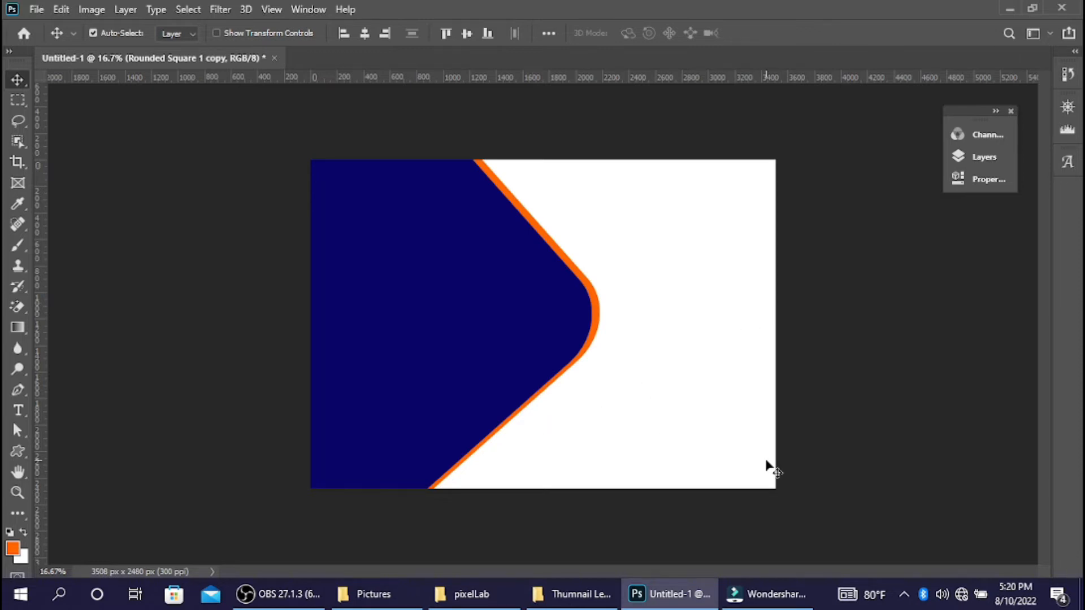
click(711, 437)
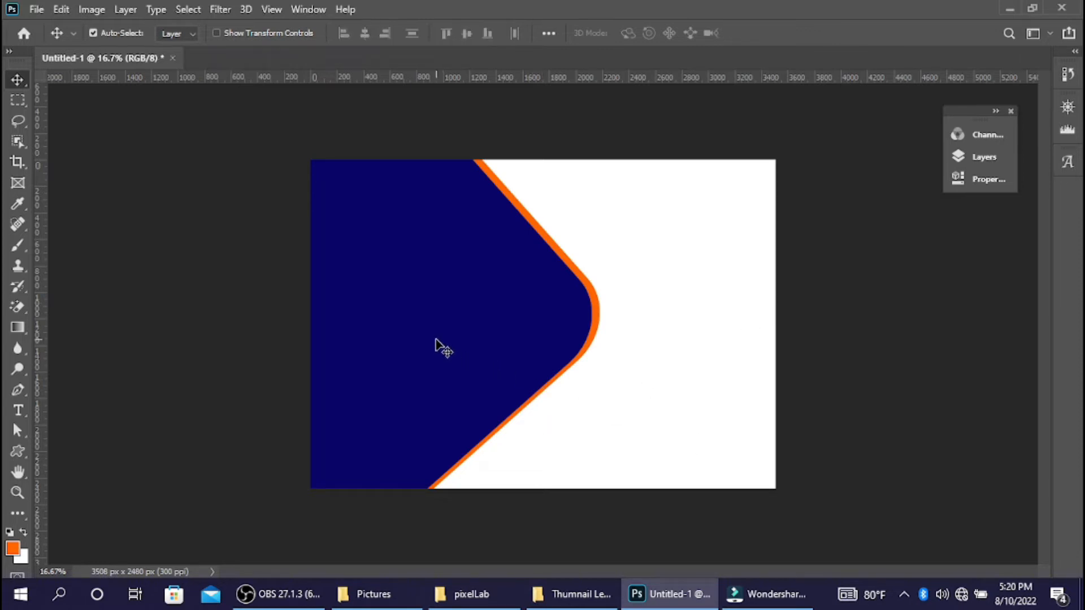
Place the photo 20220710_184046 from the Pictures folder over the navy shape, scaled to about 53% width and 52% height
click(400, 273)
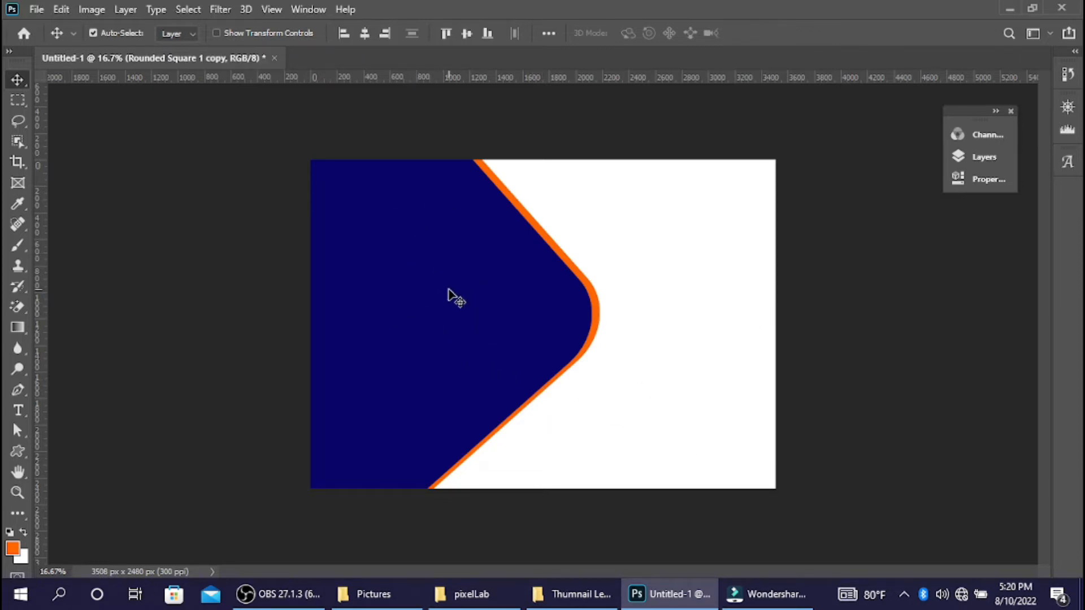
click(352, 594)
drag(202, 189, 429, 319)
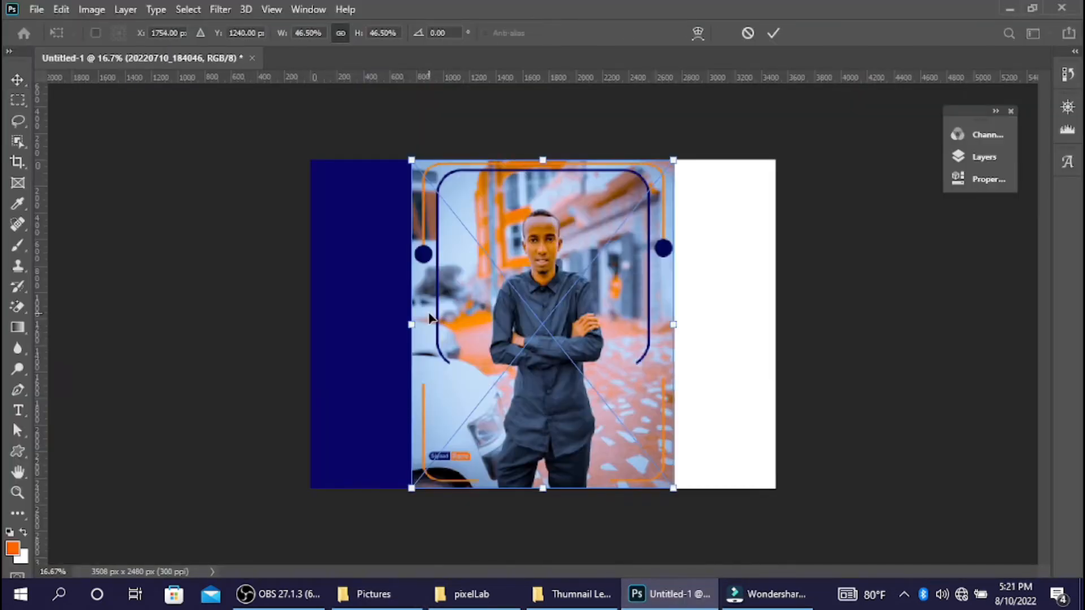
drag(536, 254, 435, 255)
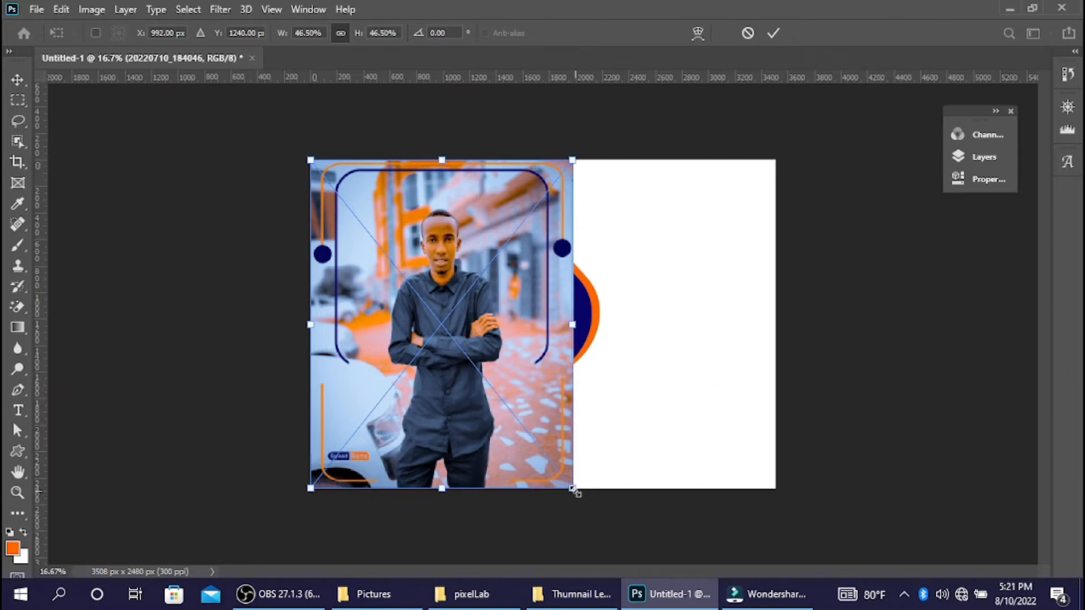
drag(573, 490, 591, 507)
drag(494, 320, 497, 327)
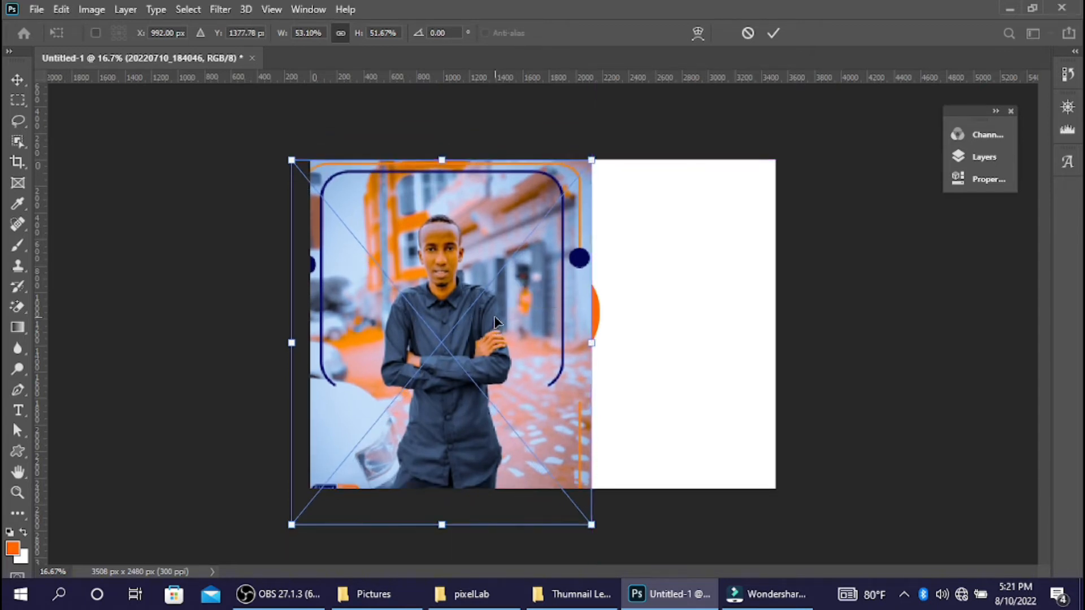
click(773, 34)
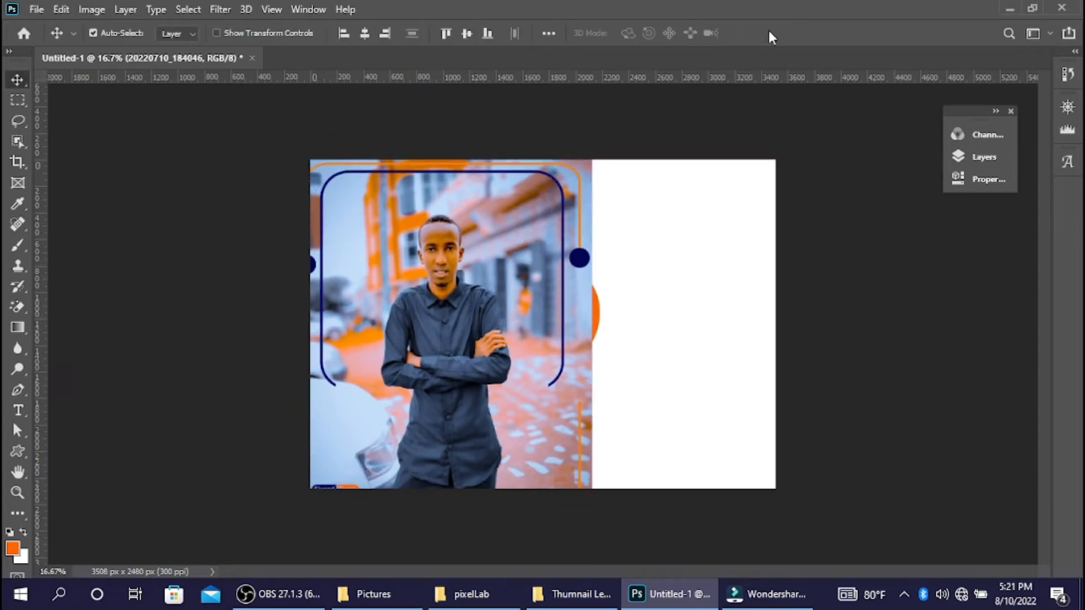
Clip the photo layer to the navy rounded square with a clipping mask
click(308, 10)
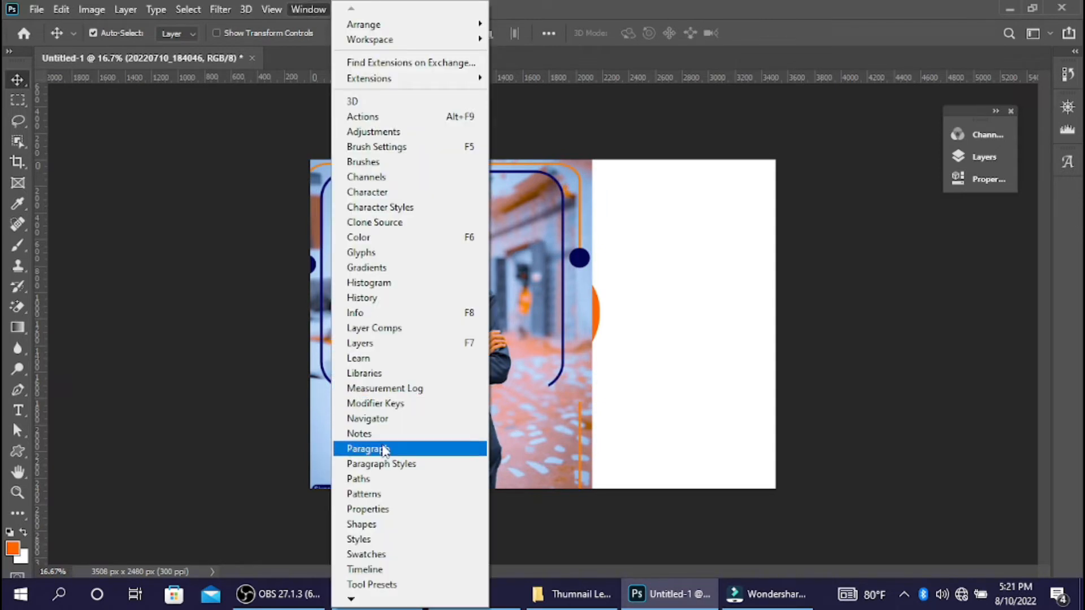
click(986, 162)
right_click(847, 171)
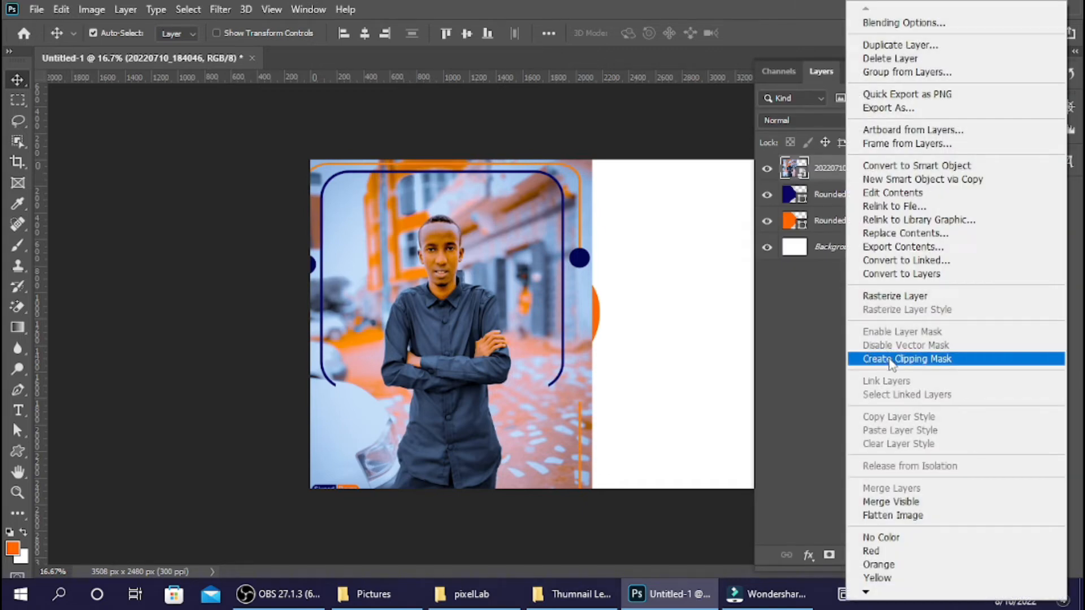
click(891, 362)
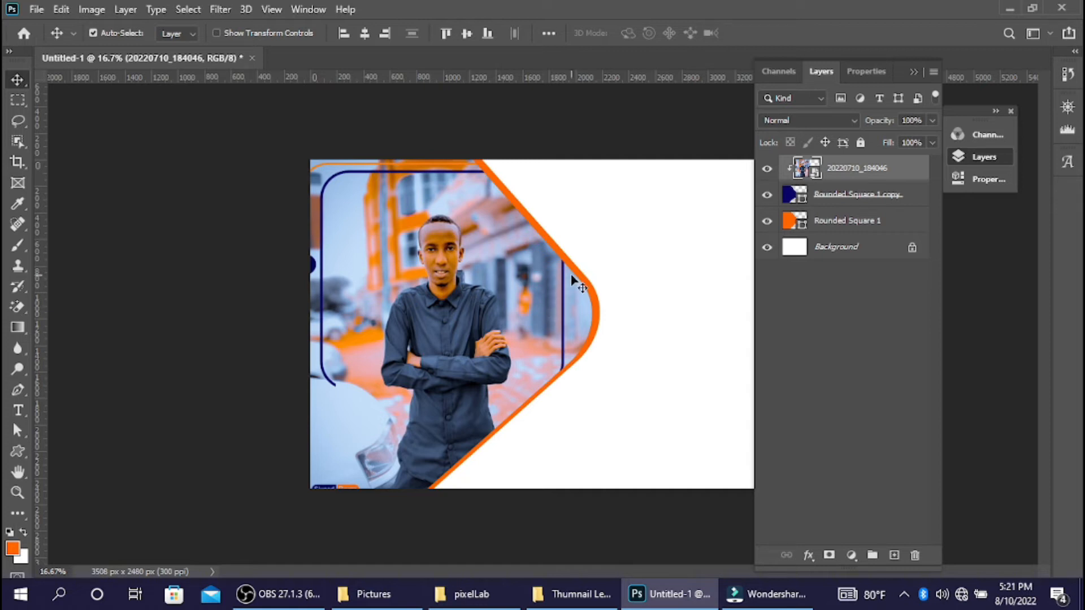
Duplicate the orange rounded square in place and fill the copy with navy
click(554, 249)
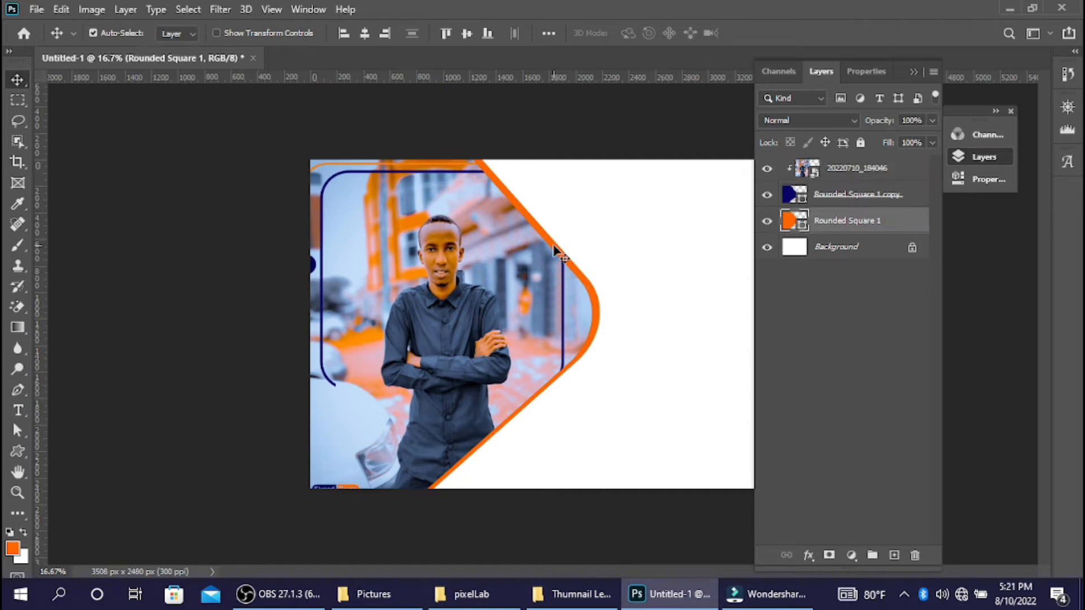
alt+drag(554, 246, 555, 246)
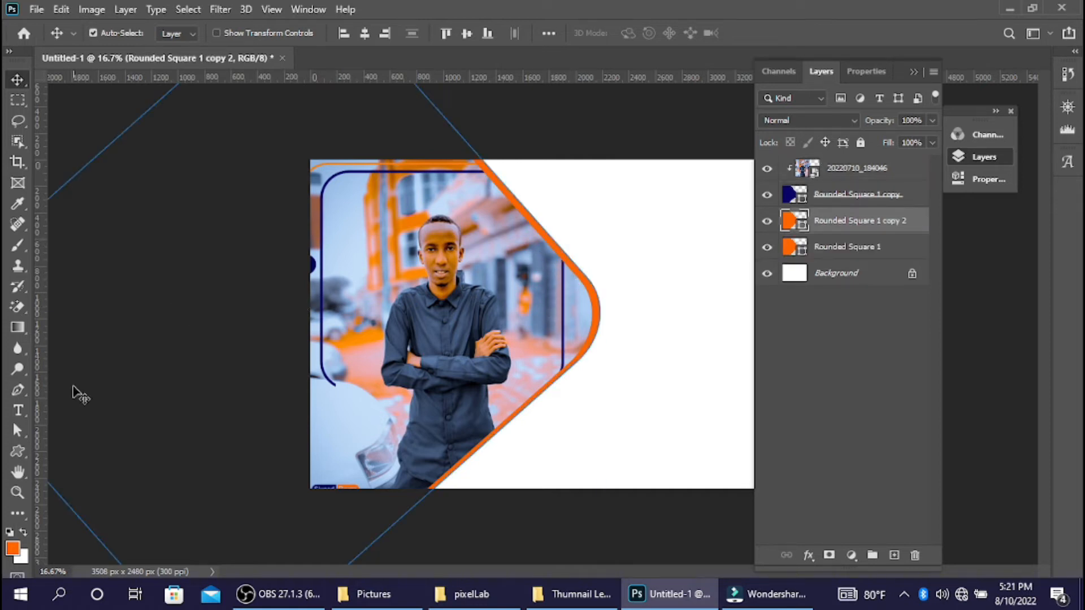
click(18, 455)
click(180, 33)
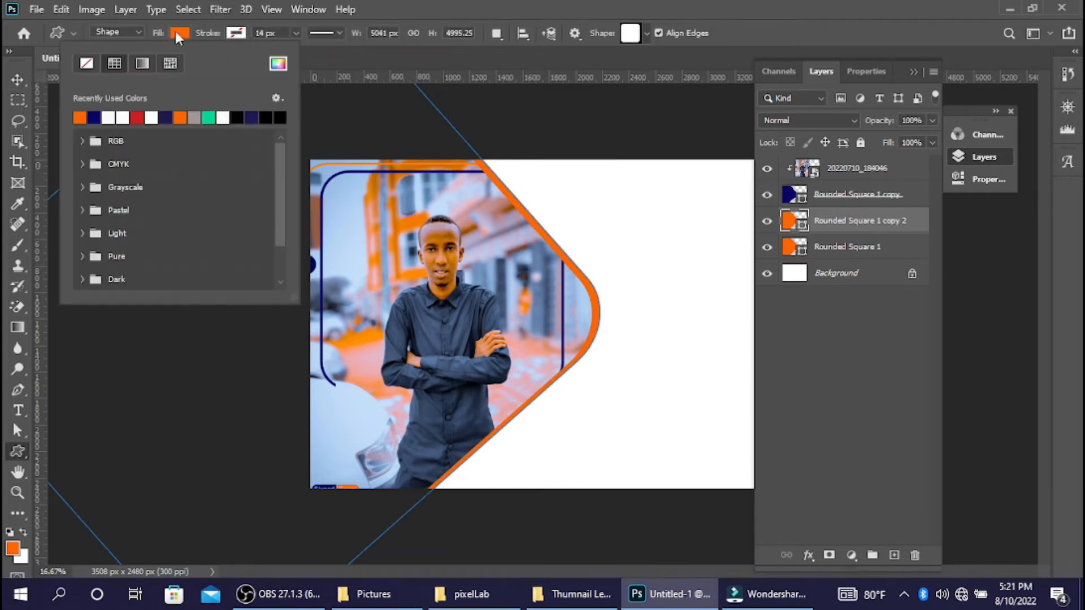
click(95, 117)
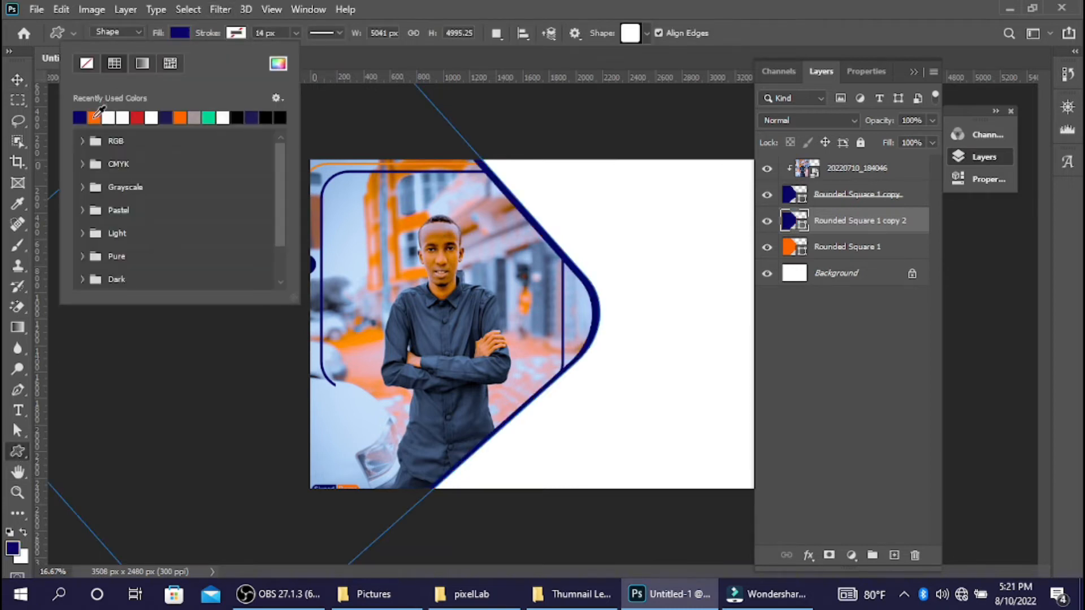
Shift the original orange rounded square to the right so a thin orange border shows outside the navy one
click(21, 88)
click(20, 82)
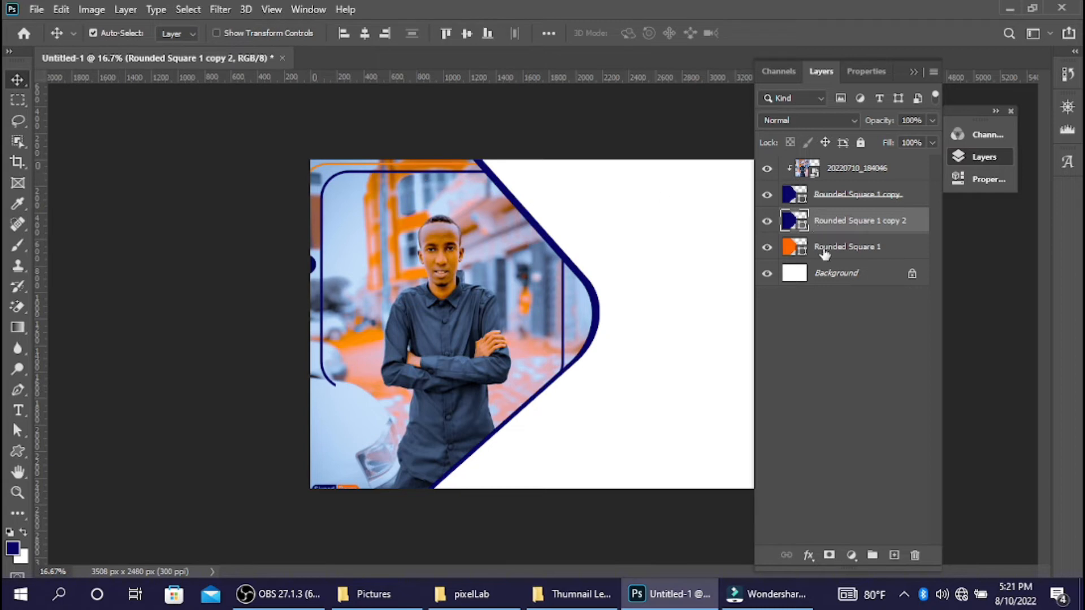
click(825, 252)
key(shift+Right)
key(shift+Right)
key(shift+Right)
key(shift+Right)
key(shift+Right)
key(shift+Right)
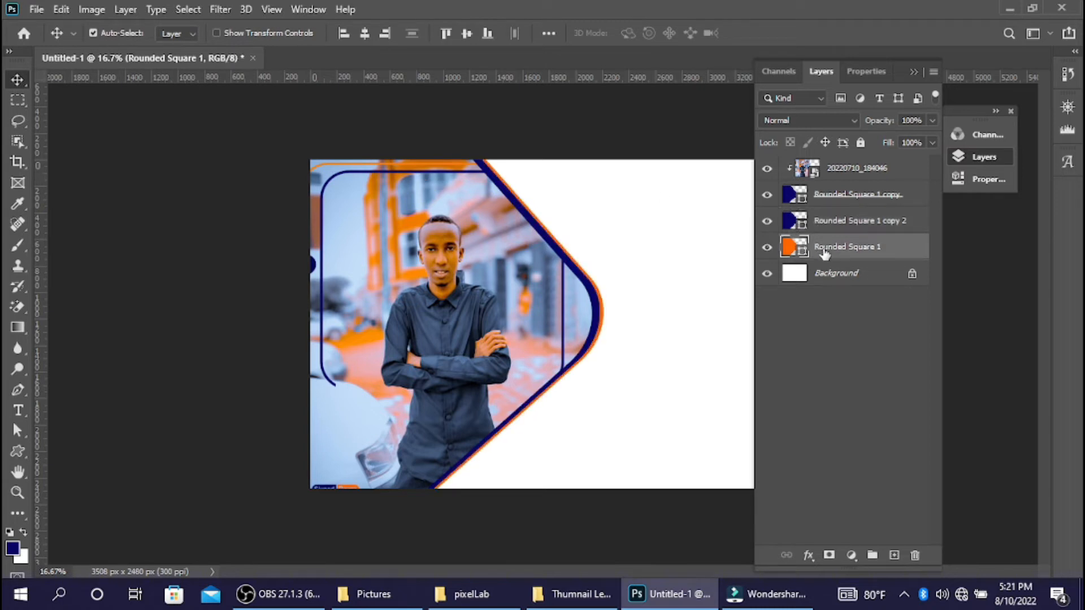
Unlock the Background layer so it becomes an editable layer
click(914, 72)
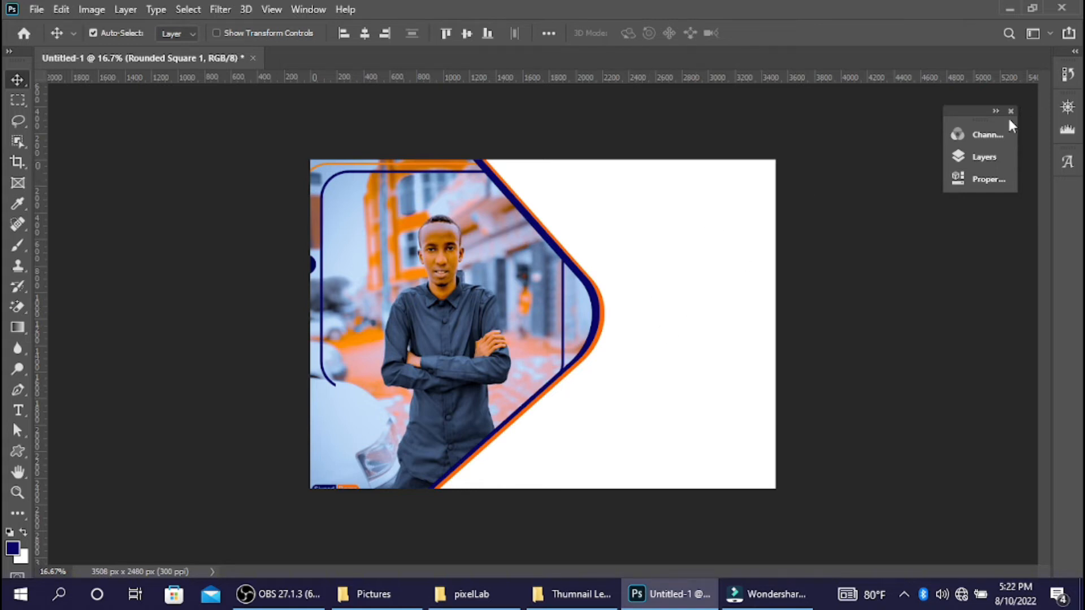
click(983, 156)
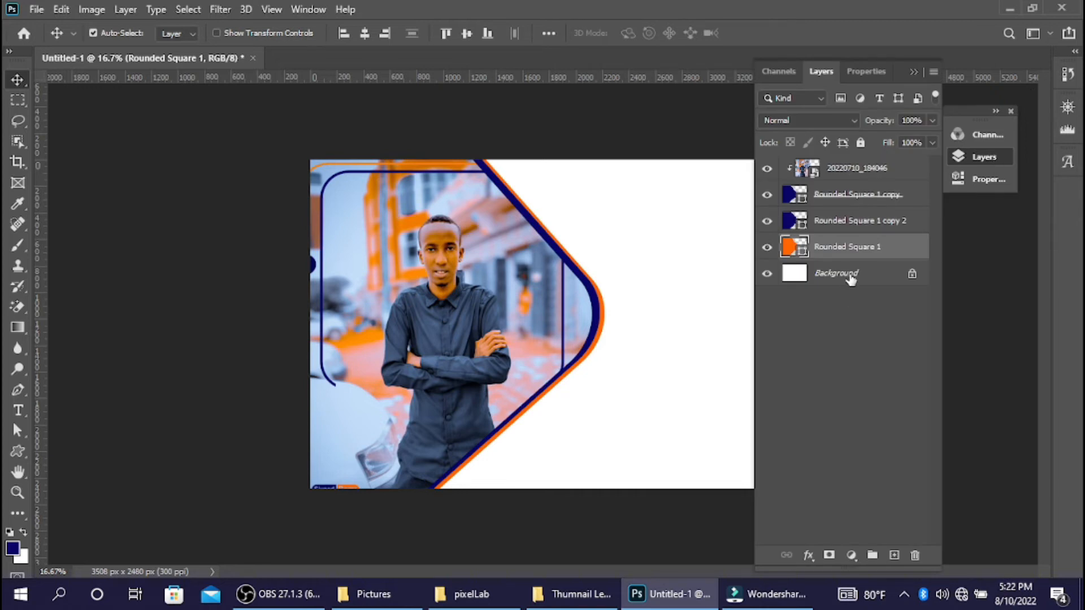
click(851, 277)
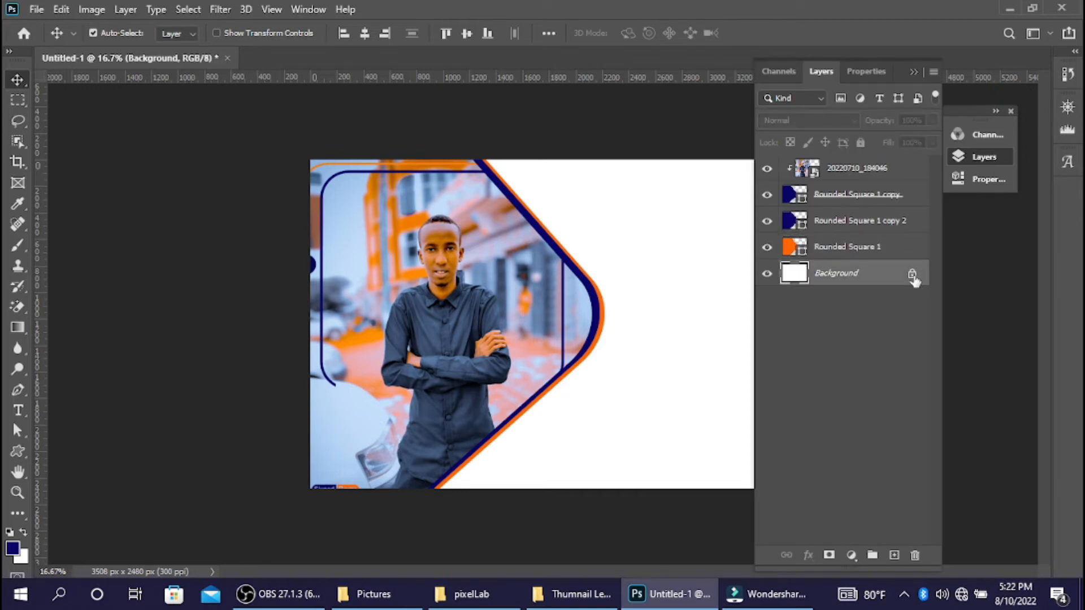
click(912, 275)
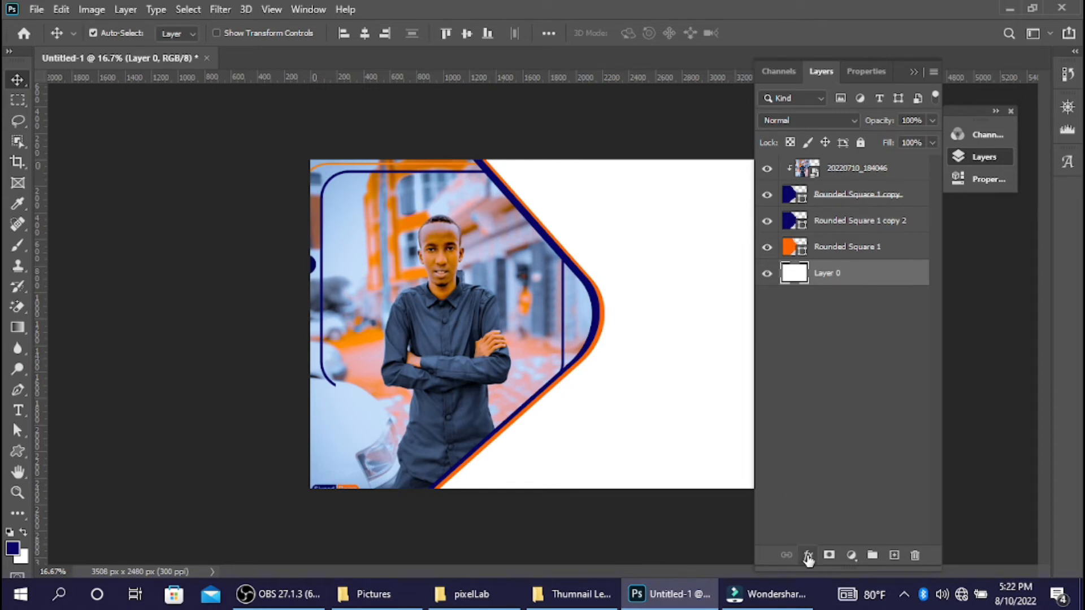
Apply a Color Overlay effect in black (000000) at 100% opacity to the unlocked background layer
click(808, 558)
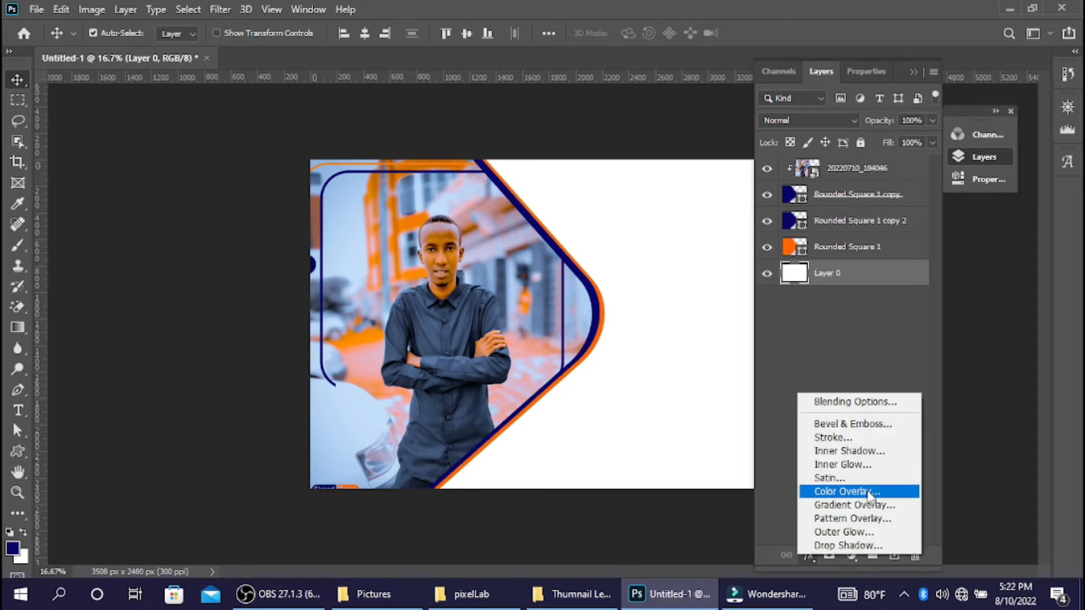
click(868, 494)
drag(556, 199, 196, 156)
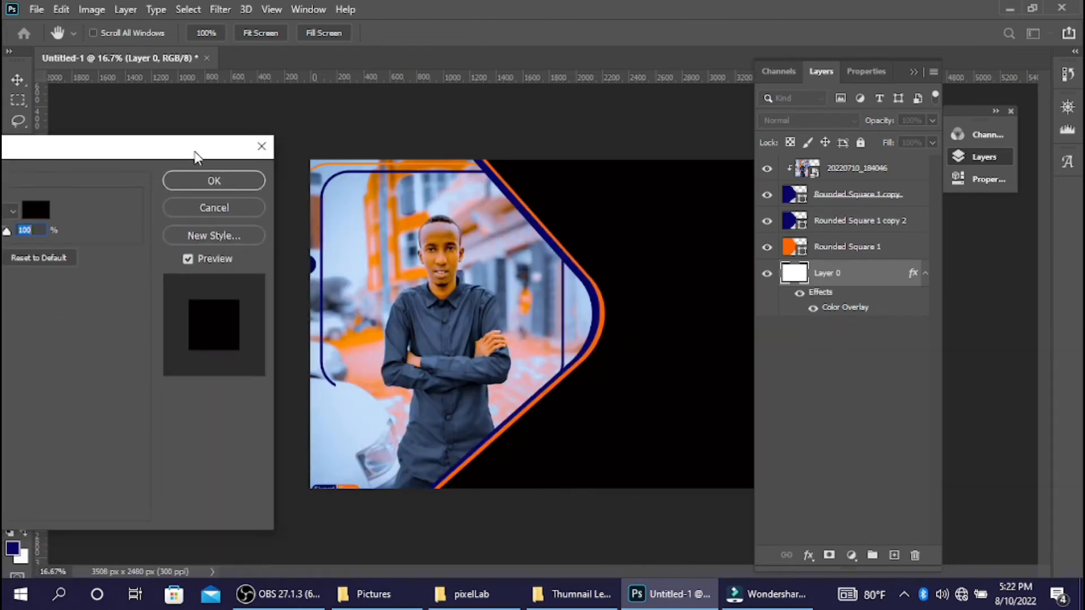
drag(197, 156, 373, 152)
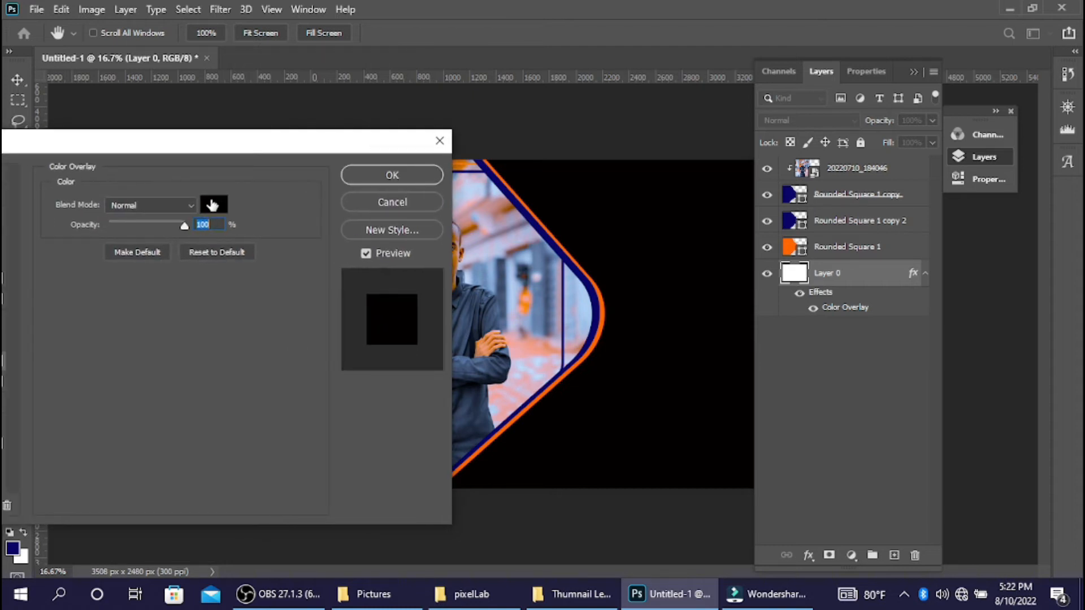
click(214, 203)
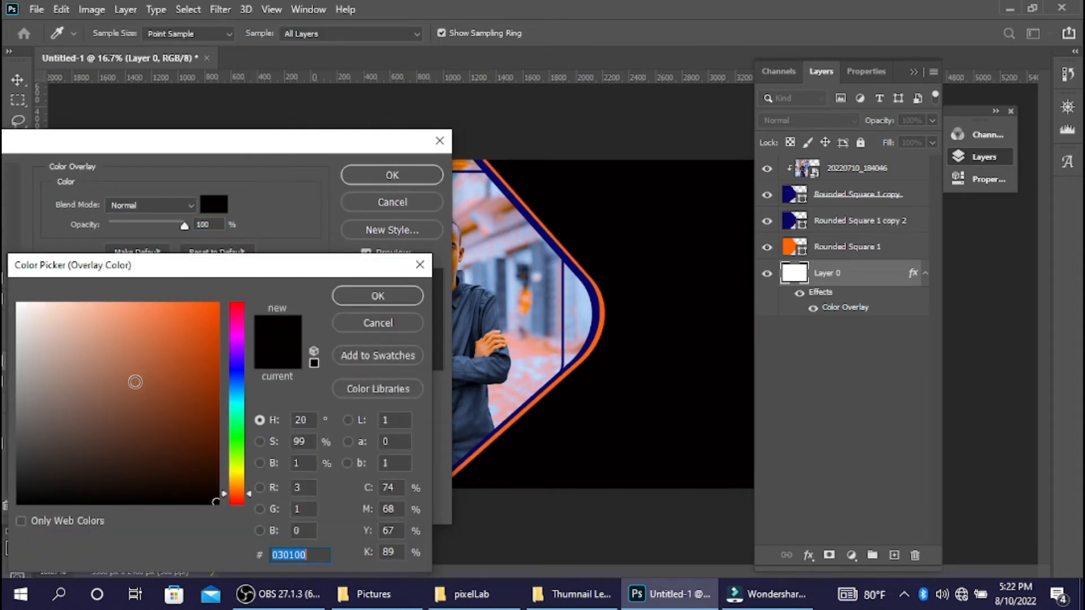
click(134, 381)
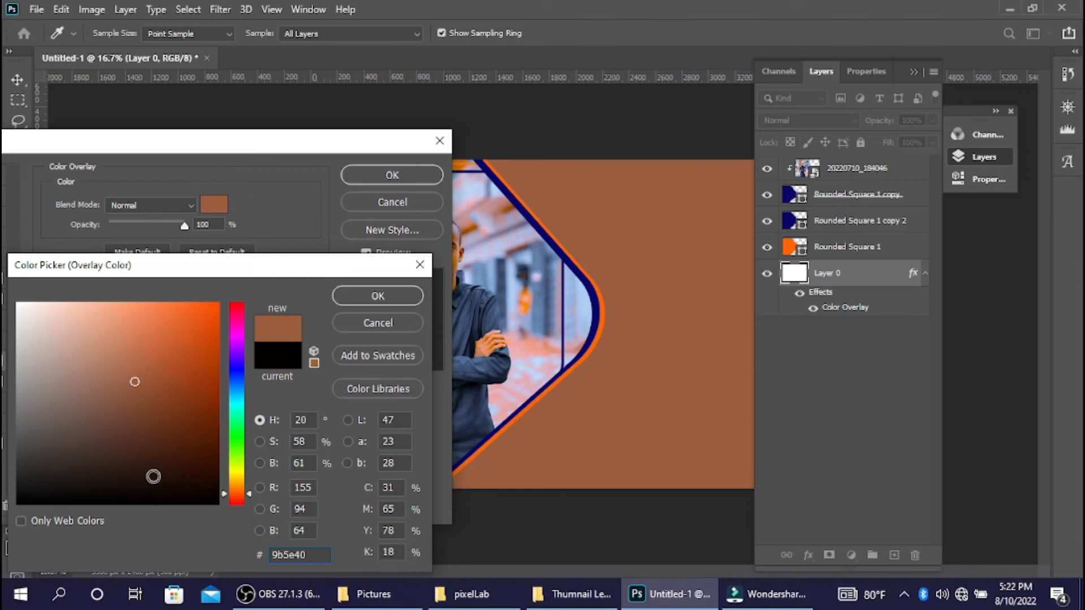
drag(150, 472, 216, 503)
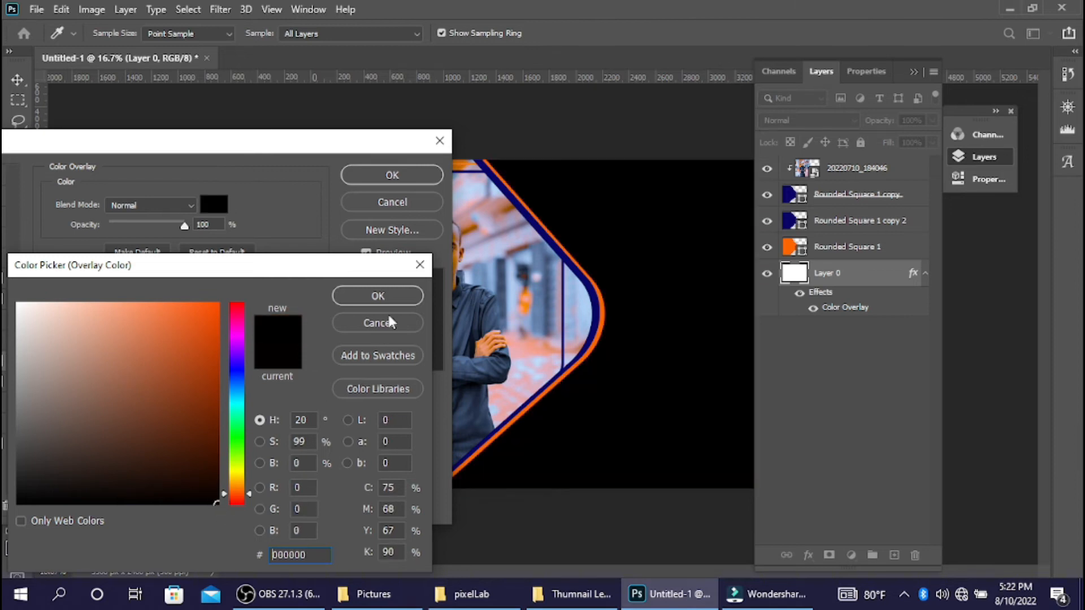
click(394, 296)
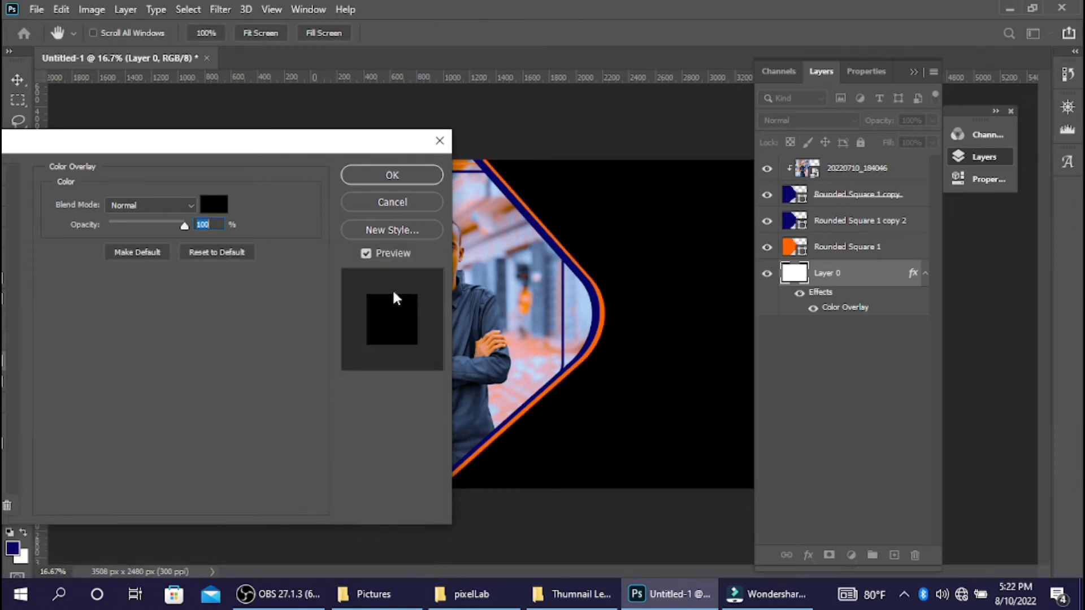
click(413, 179)
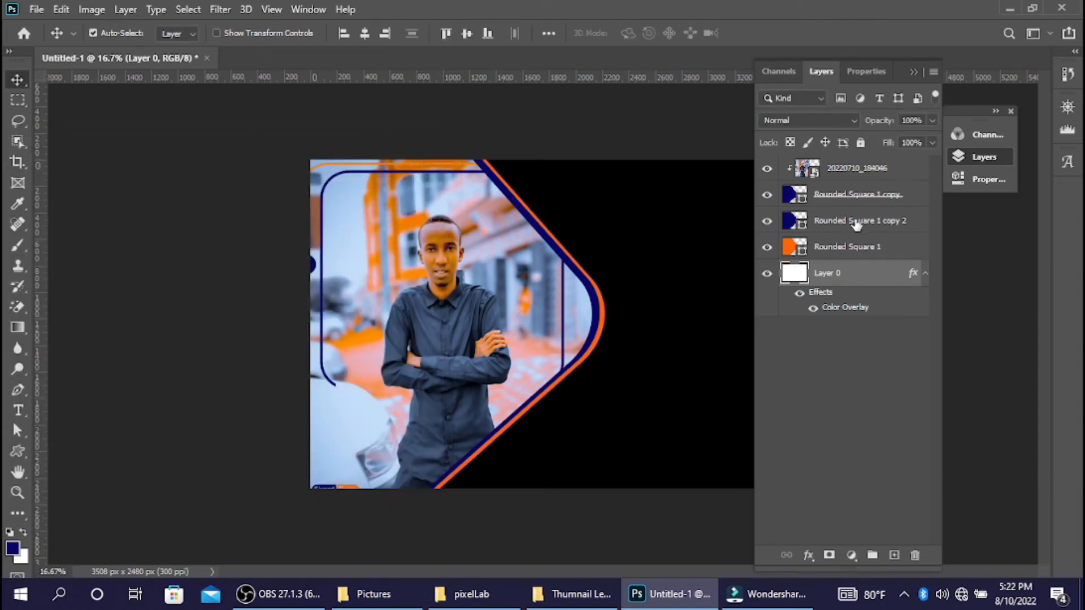
Lock all attributes of the black background layer and deselect it
click(860, 143)
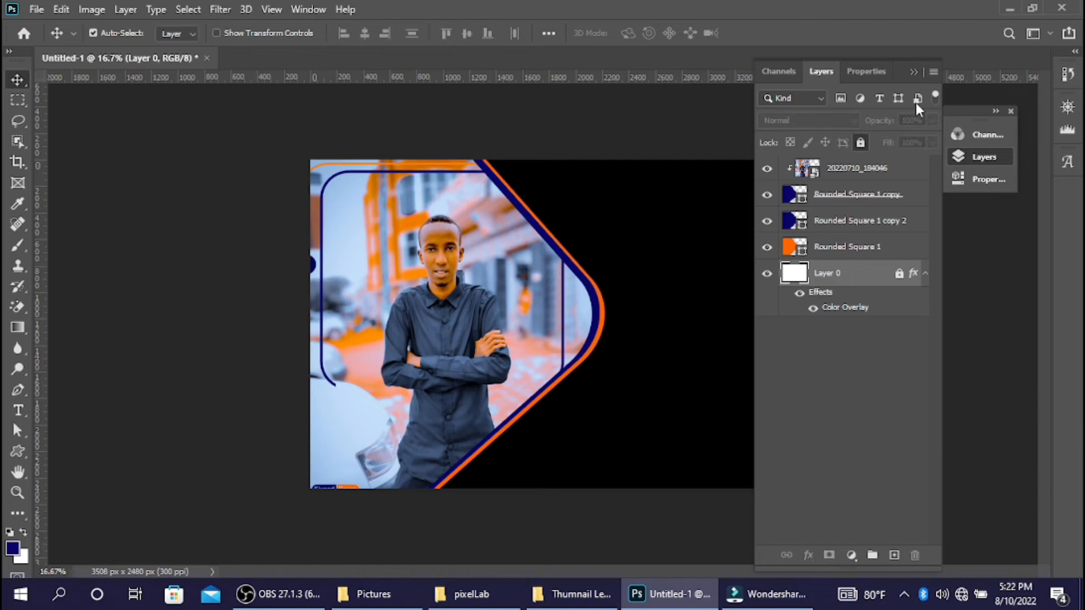
click(913, 68)
click(802, 213)
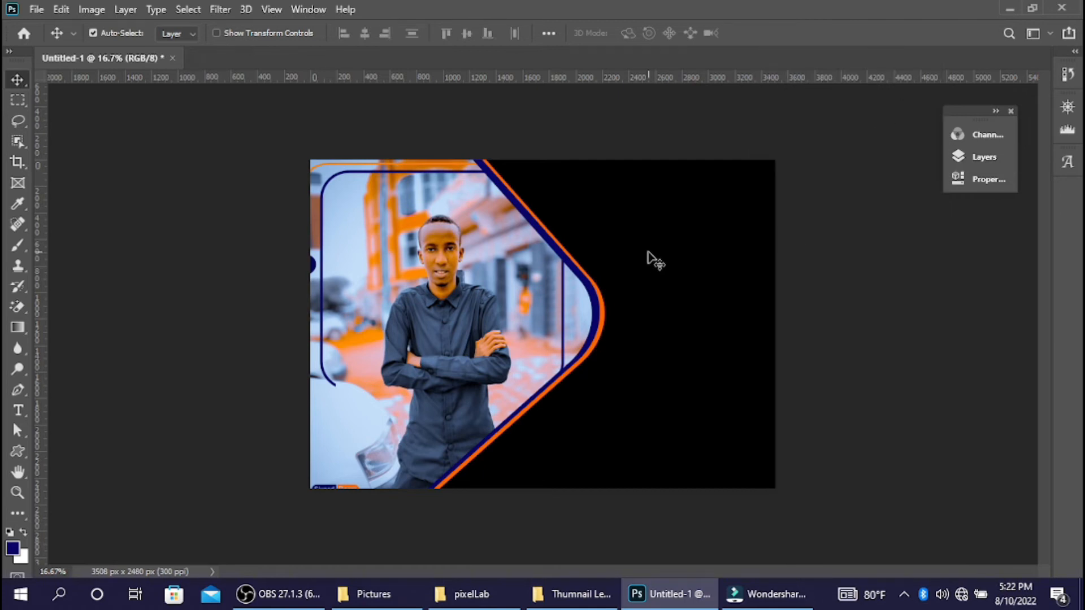
Add the text MUSHARAX in Arial Narrow Bold at 68 pt on the black area's upper part
key(t)
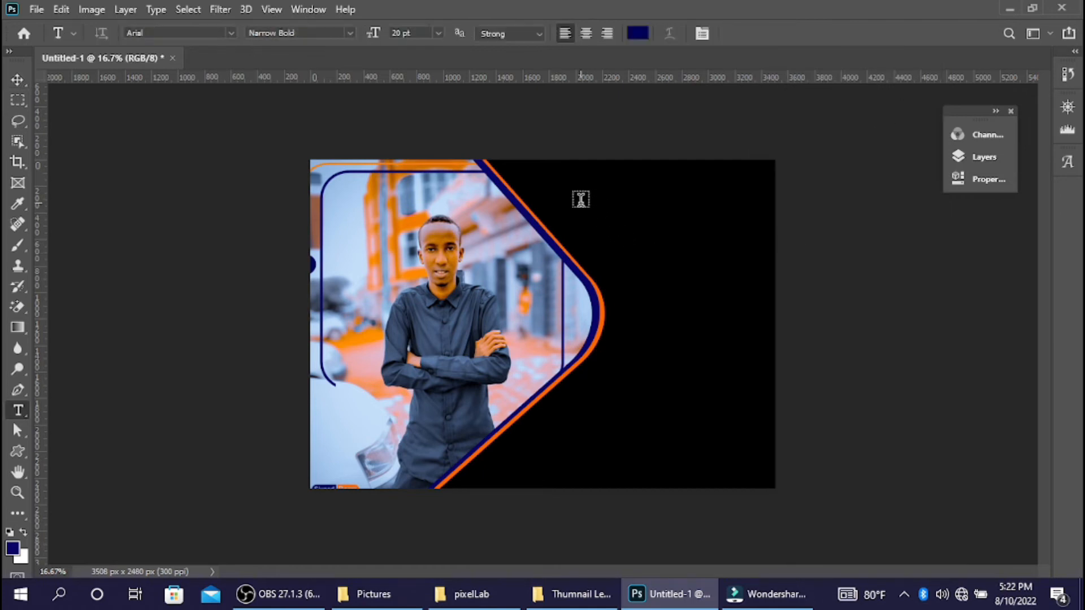
click(580, 199)
key(BackSpace)
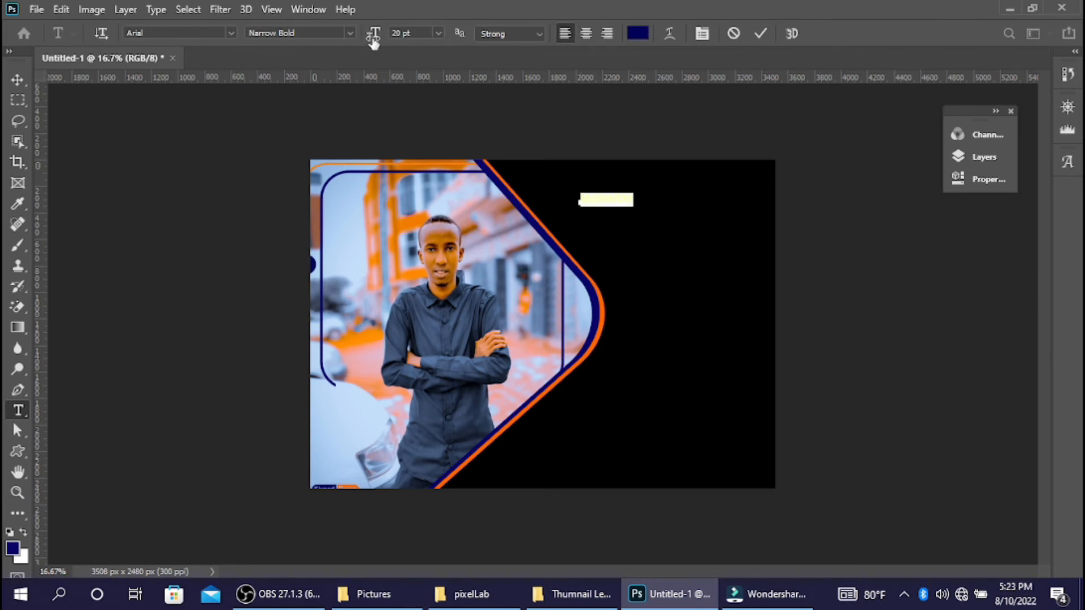
drag(373, 42, 419, 47)
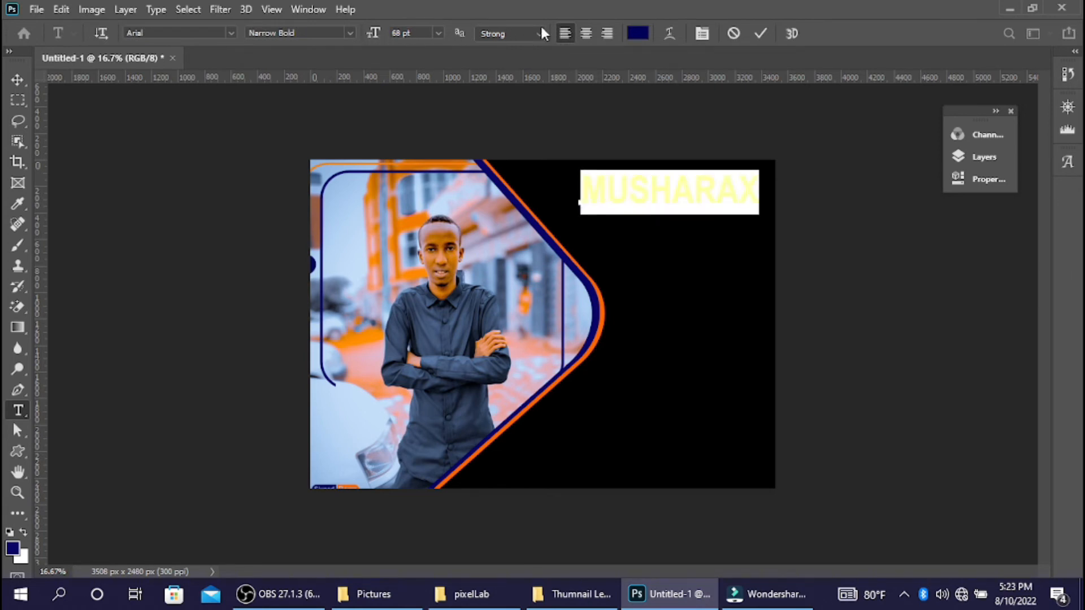
Change the MUSHARAX text colour to white and commit the text
click(635, 38)
click(24, 311)
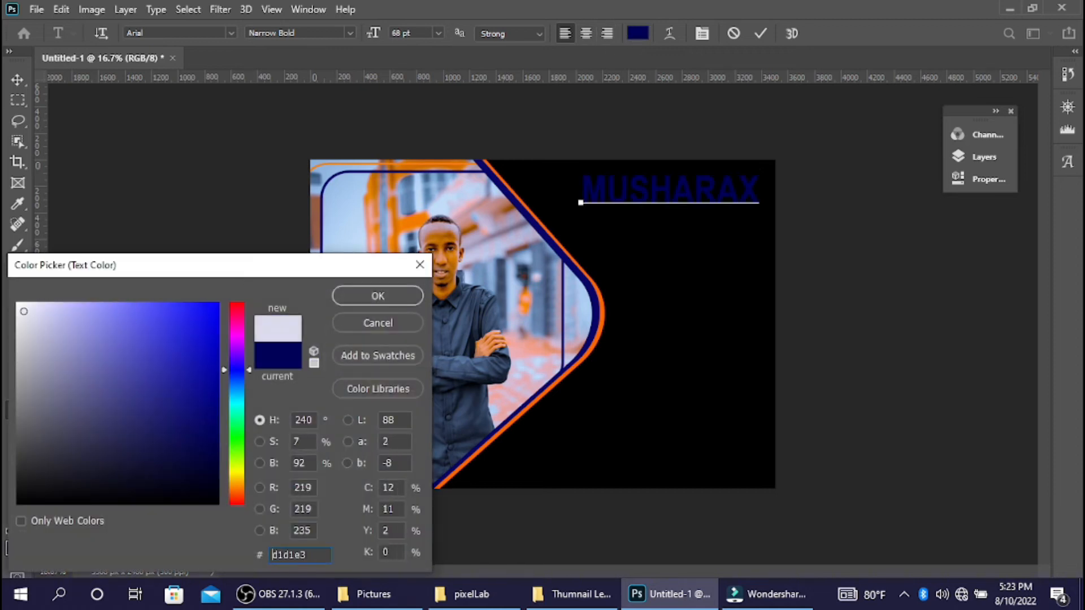
drag(24, 312, 14, 303)
click(390, 295)
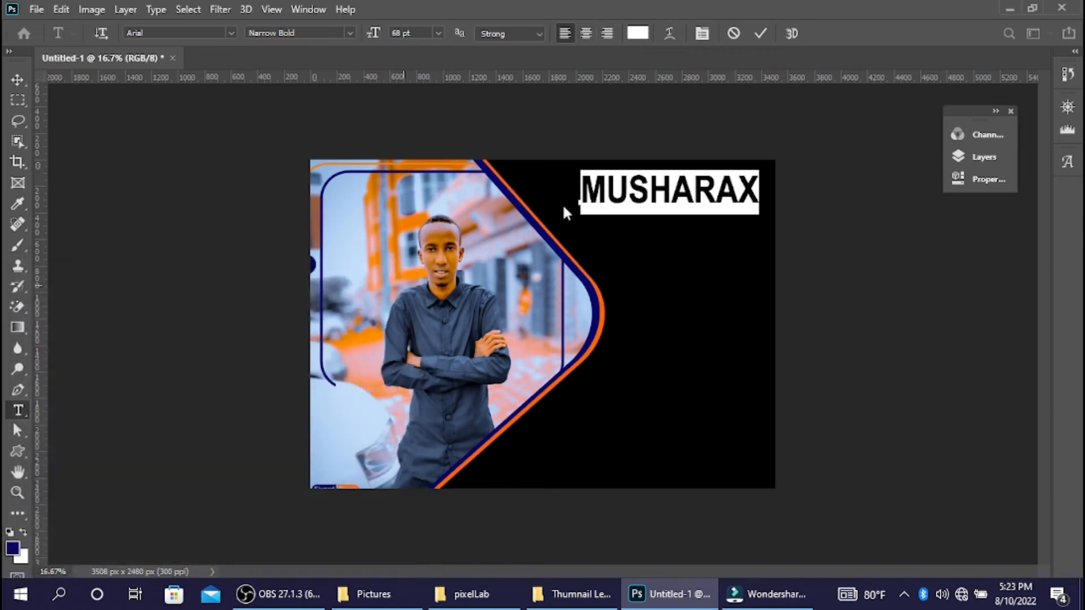
click(765, 33)
Move the MUSHARAX heading slightly left and make three copies, one beneath it and two near the canvas bottom, with the two middle lines offset right
click(22, 79)
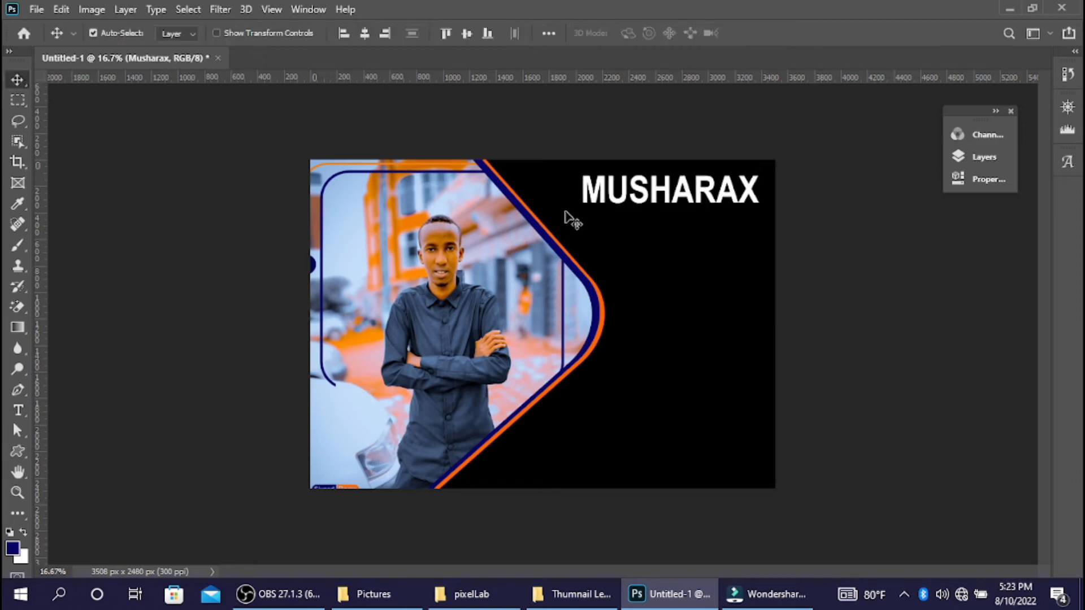
mouse_move(714, 200)
mouse_down()
mouse_move(697, 198)
mouse_move(721, 204)
mouse_move(711, 204)
mouse_up()
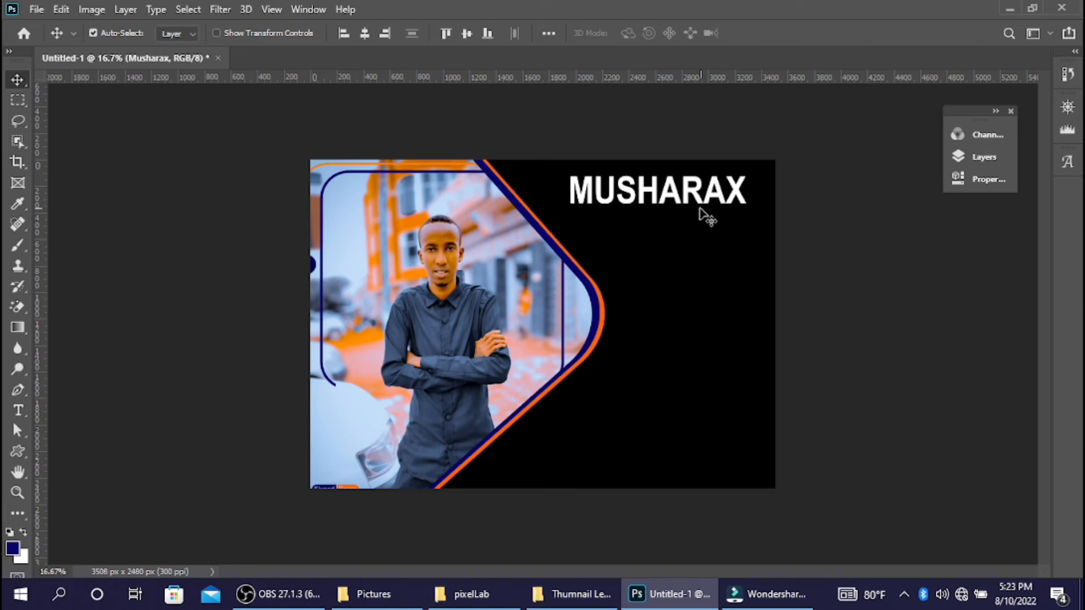
drag(698, 202, 700, 246)
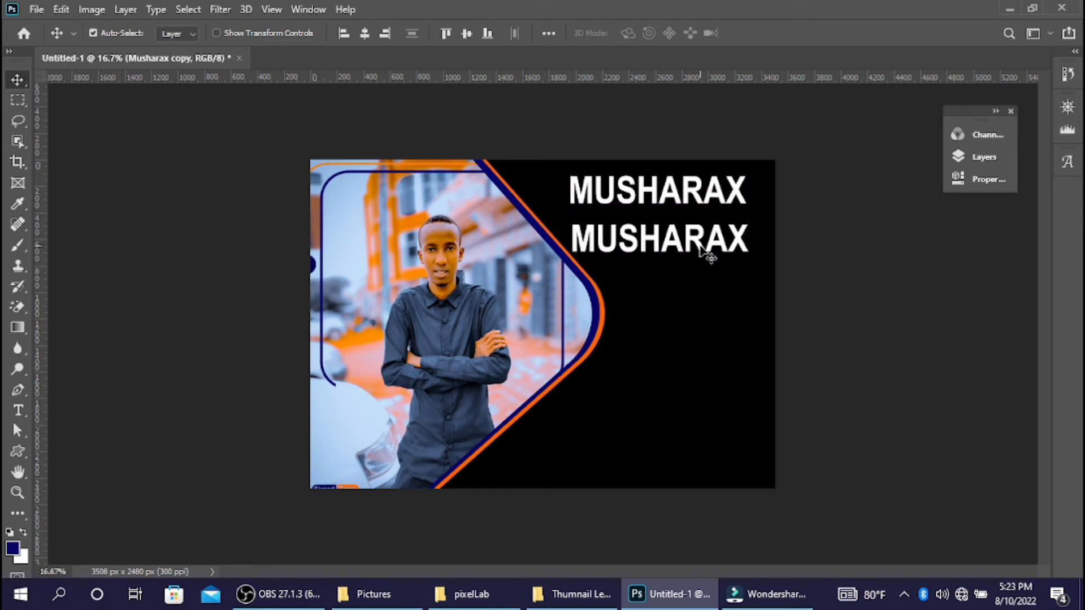
drag(664, 252, 657, 445)
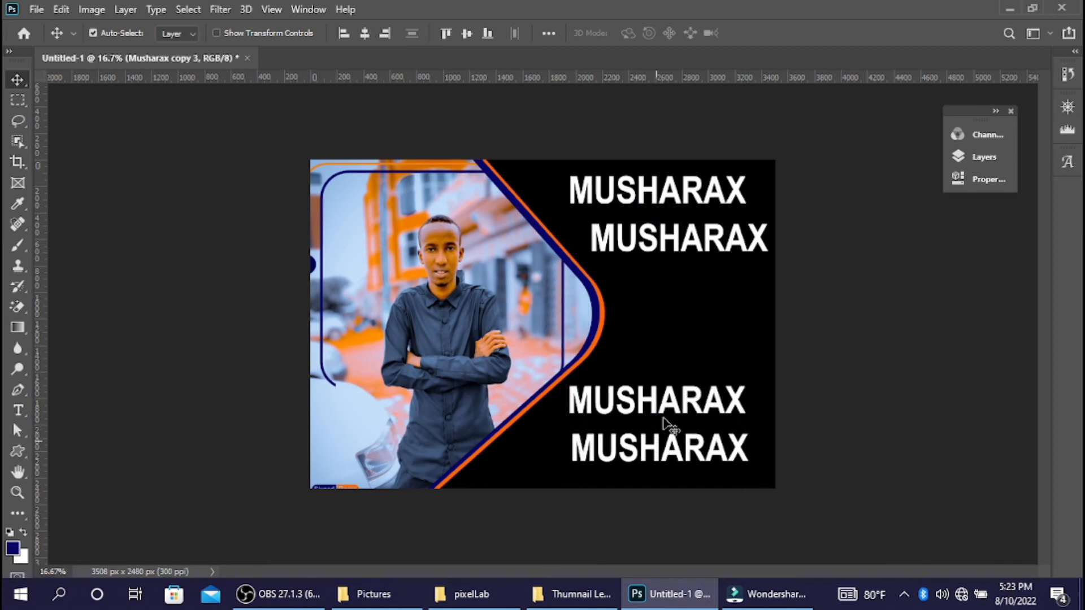
drag(653, 399, 667, 402)
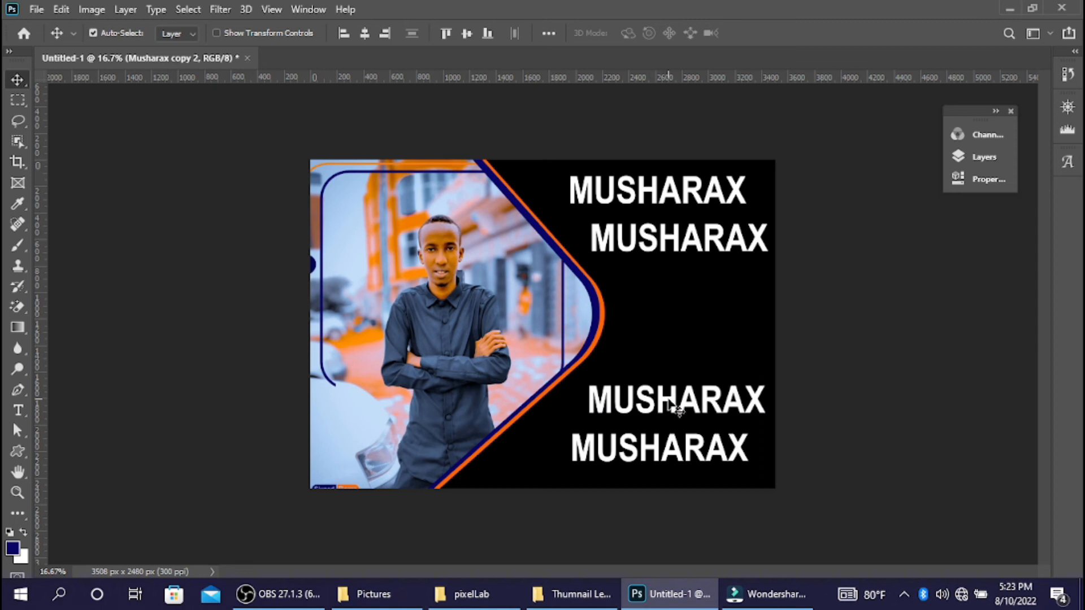
click(685, 326)
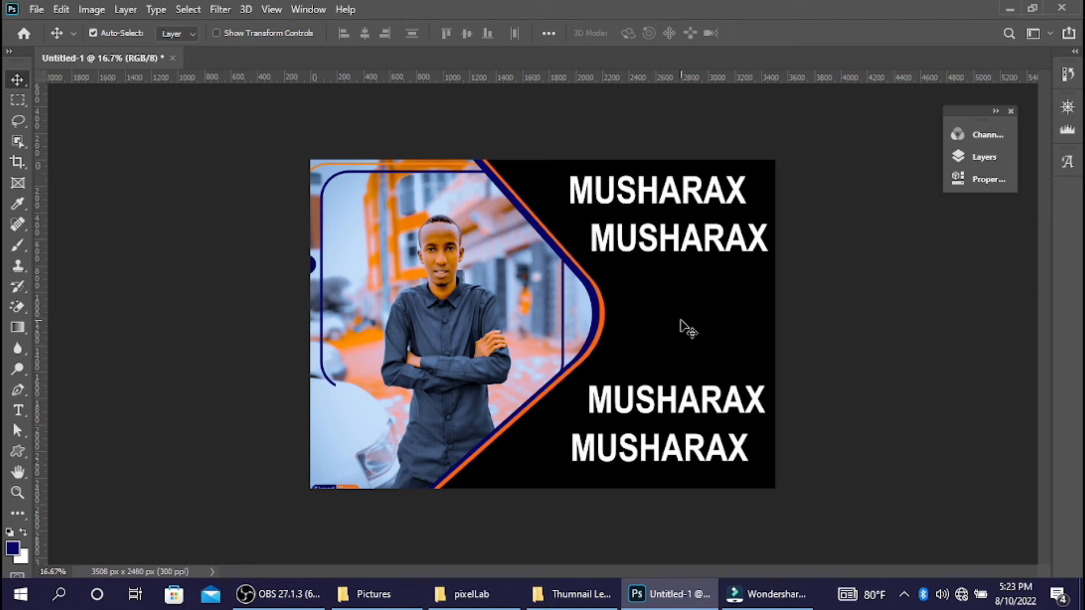
Enlarge the clipped photo to about 74% width and 62% height so the man fills the rounded shape
click(466, 342)
key(ctrl+t)
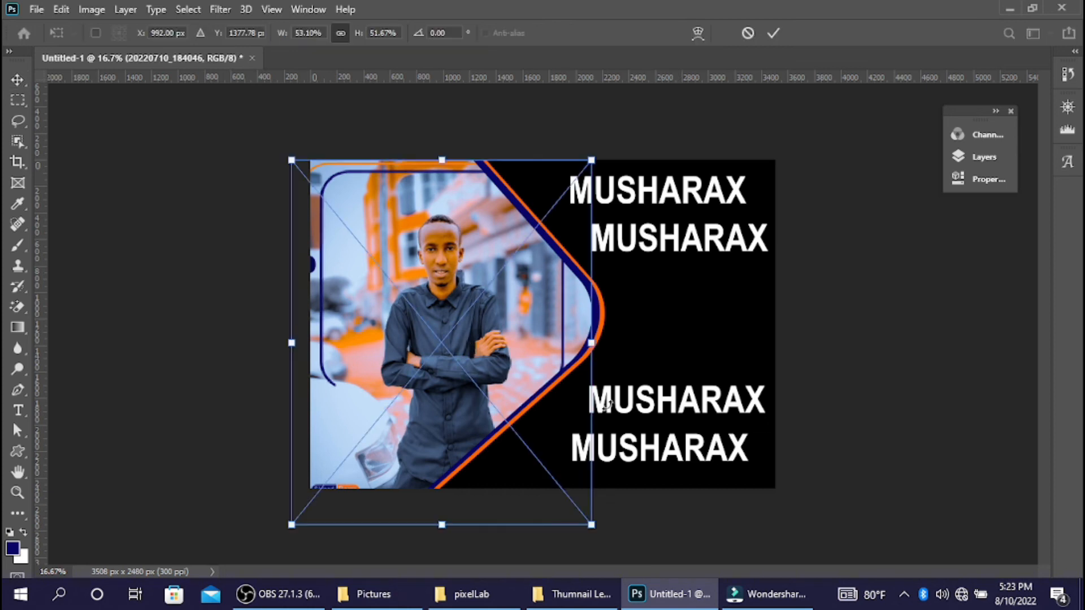
drag(592, 524, 650, 560)
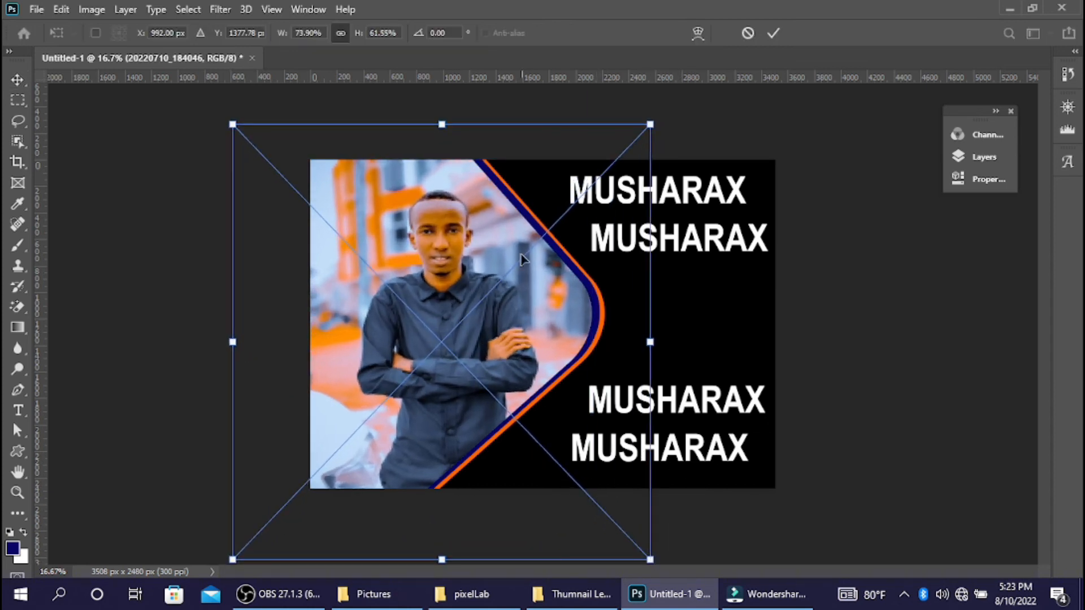
click(775, 36)
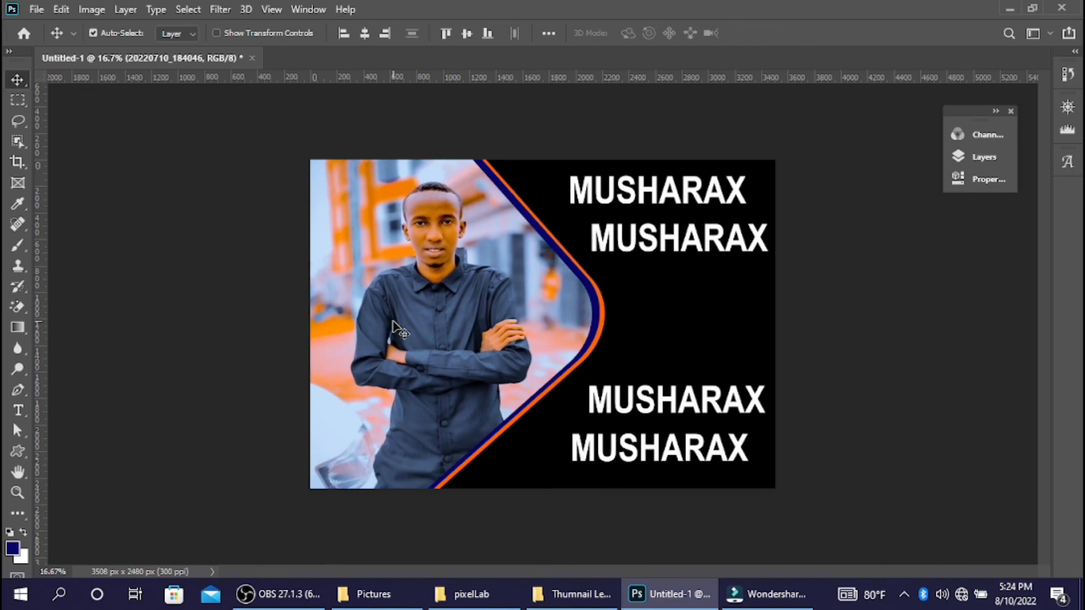
Move the orange rounded square slightly left to narrow the outer orange border
drag(605, 299, 602, 298)
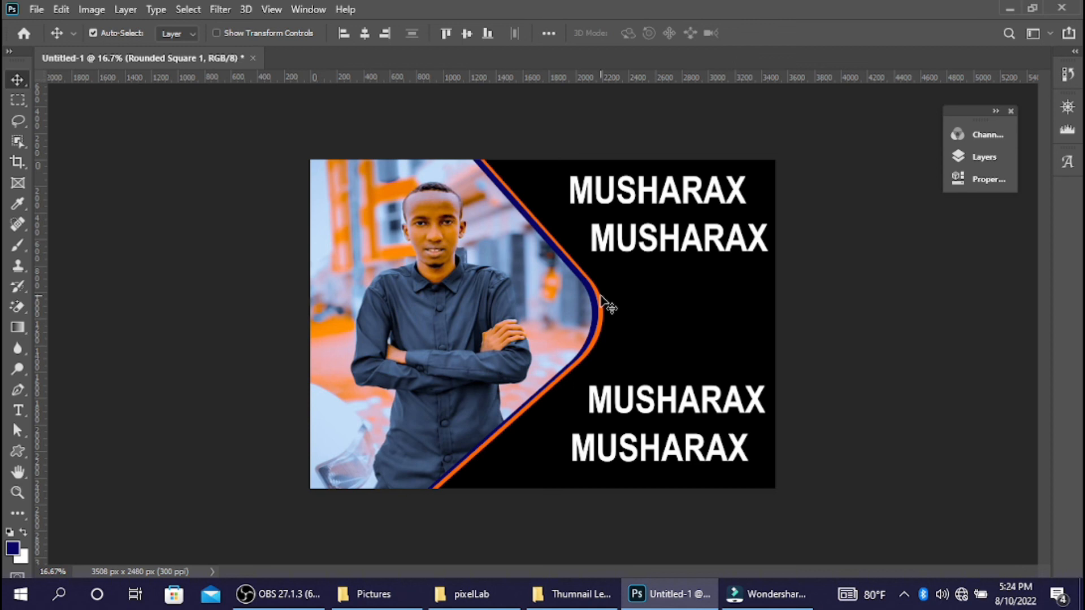